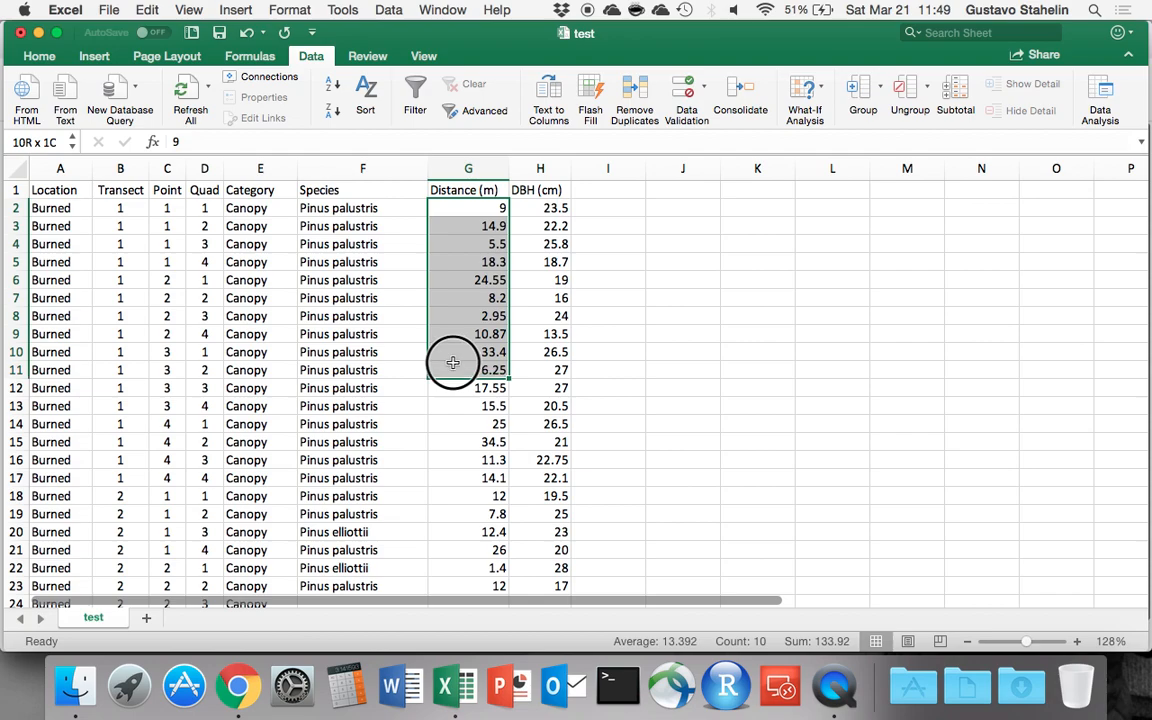
- Select the first Distance values from G2 to G15 to view their average
drag(453, 363, 452, 364)
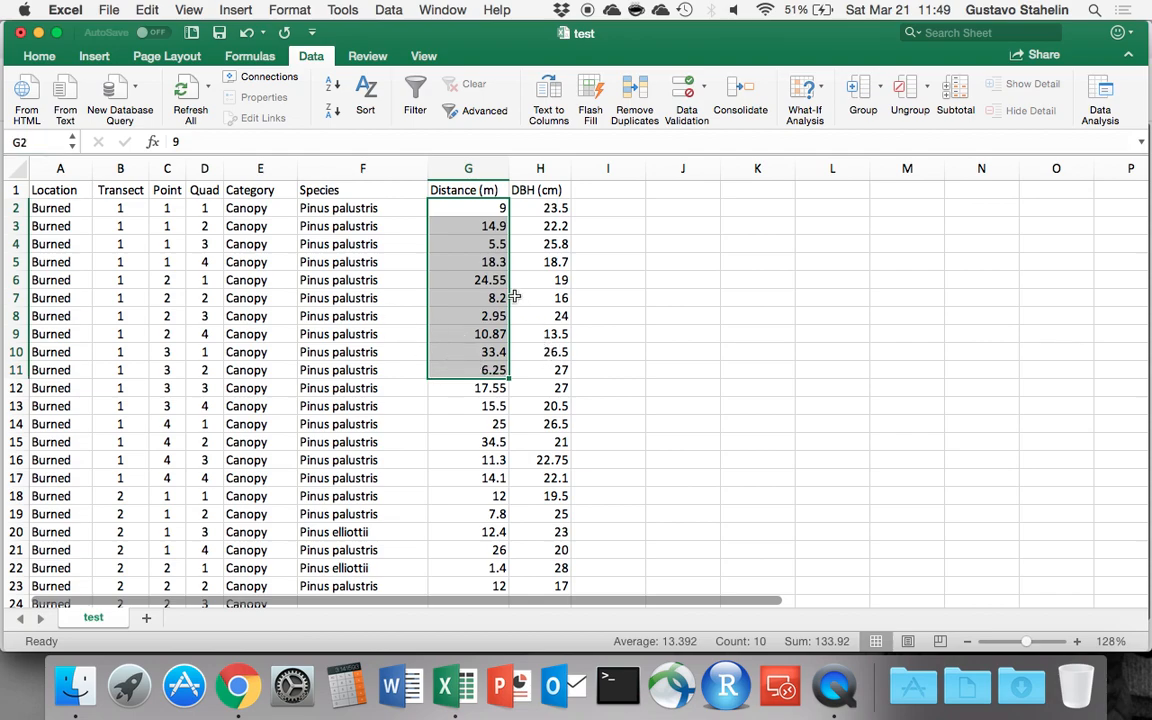
drag(458, 209, 453, 444)
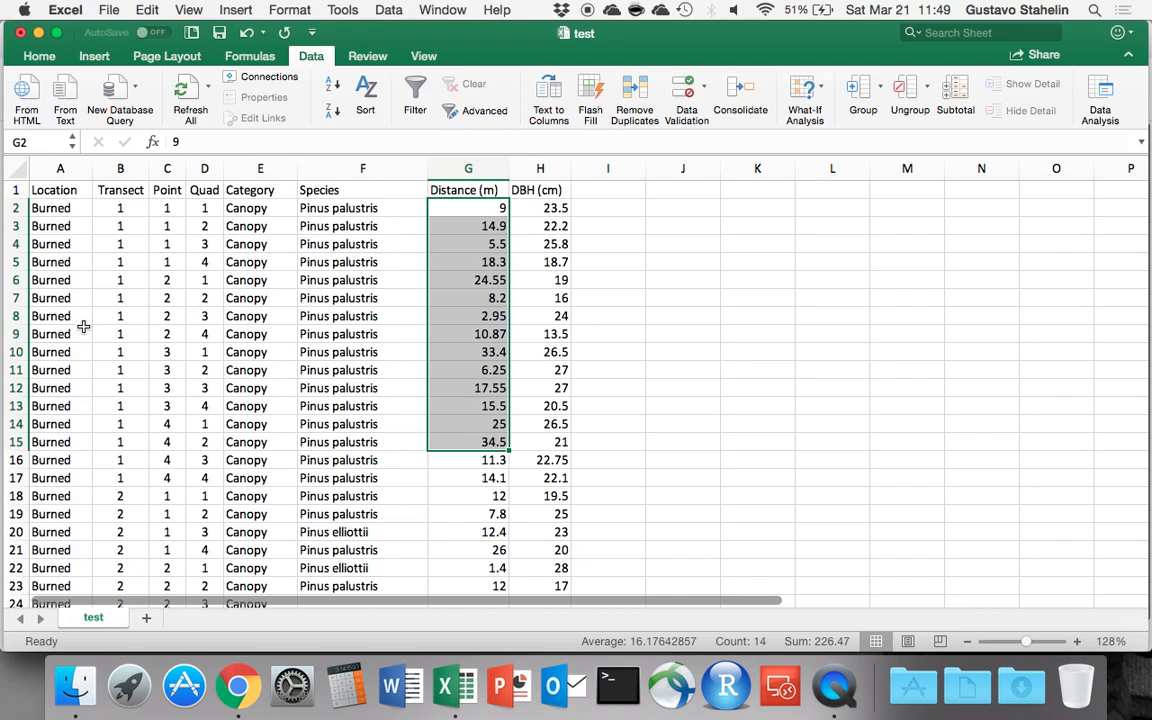
- Enter the title "Average Distance" in cell J3
click(689, 226)
text(Average)
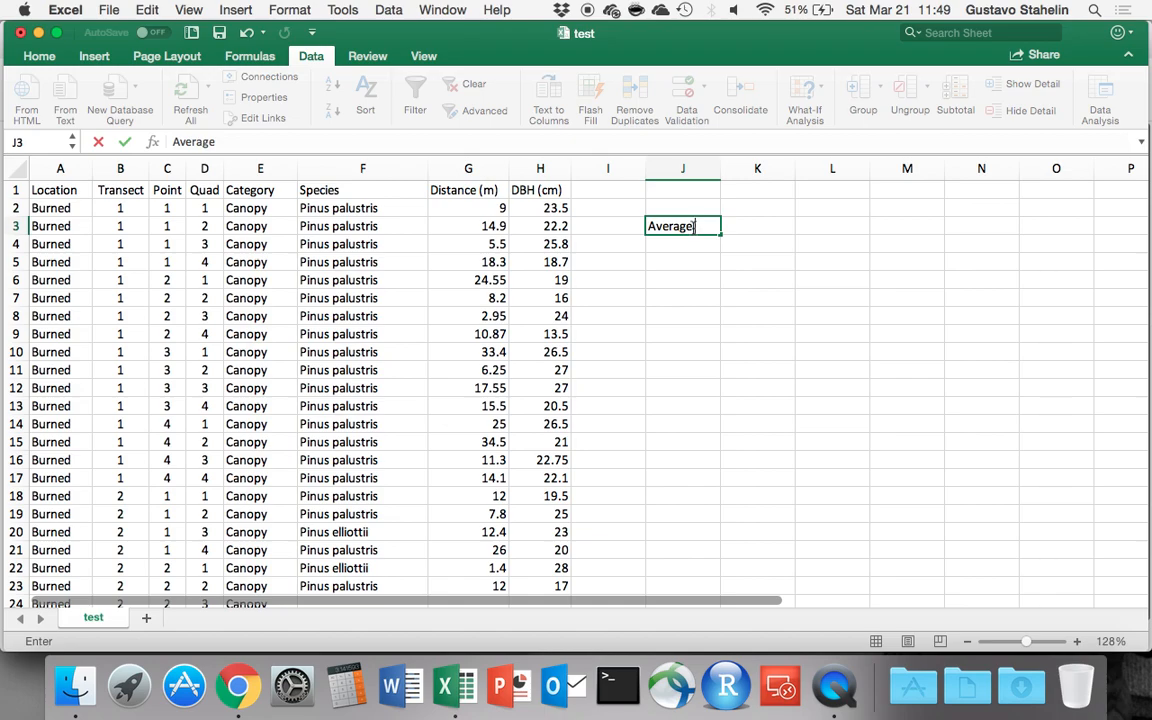
text(Distance)
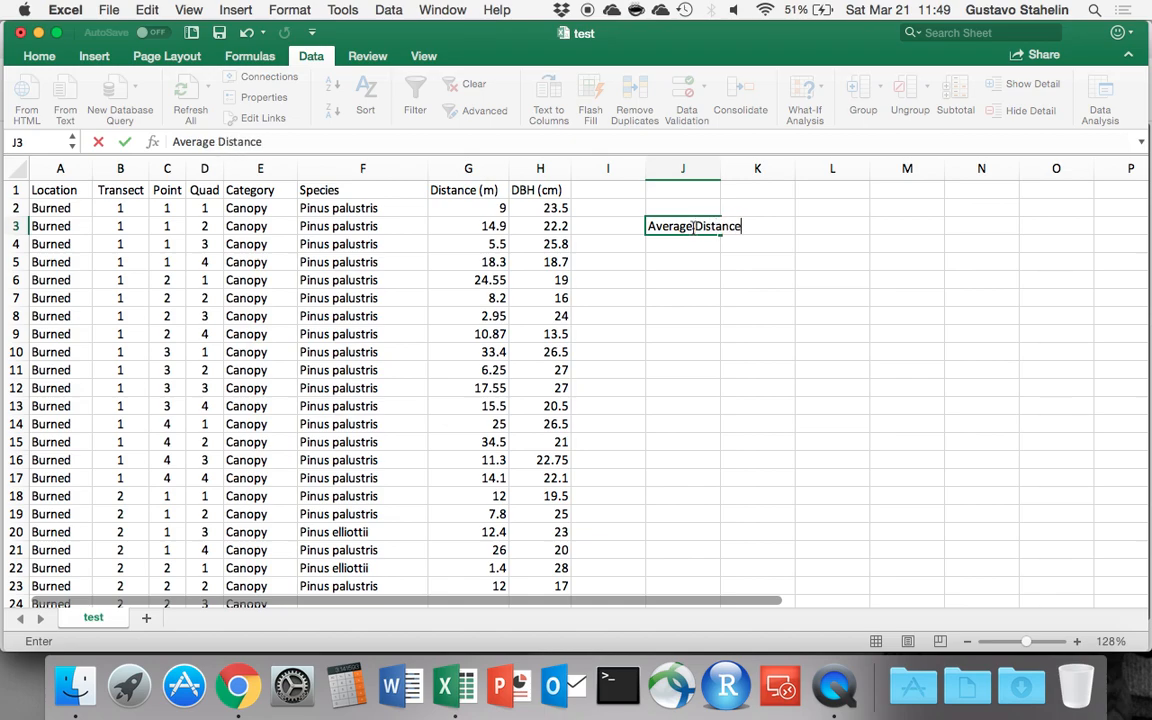
key(Return)
- Enter the column headers Canopy, Subcanopy and Shrub in K4 to M4 beneath the Average Distance title
key(Right)
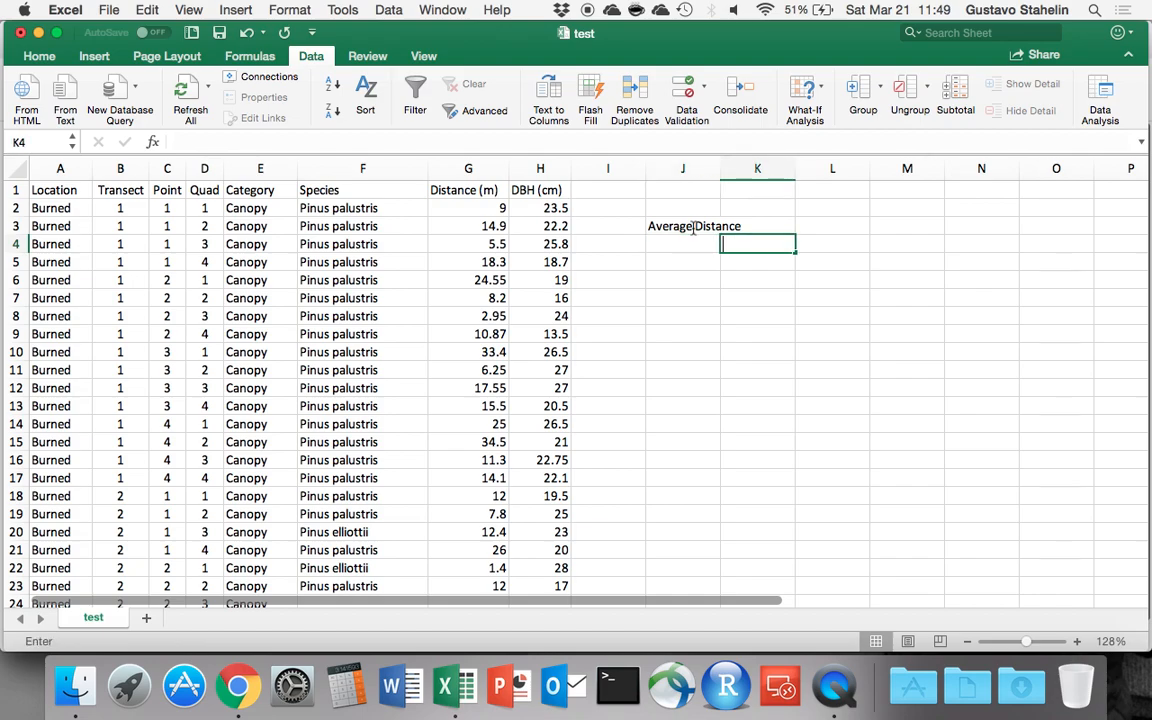
text(Canopy)
key(Right)
text(Subcanopy)
key(Right)
text(Shrub)
key(Return)
- Enter the row labels Burned and Unburned in J5 and J6 of the Average Distance table
key(Left)
key(Left)
key(Left)
text(Burned)
key(Return)
text(IUnnb)
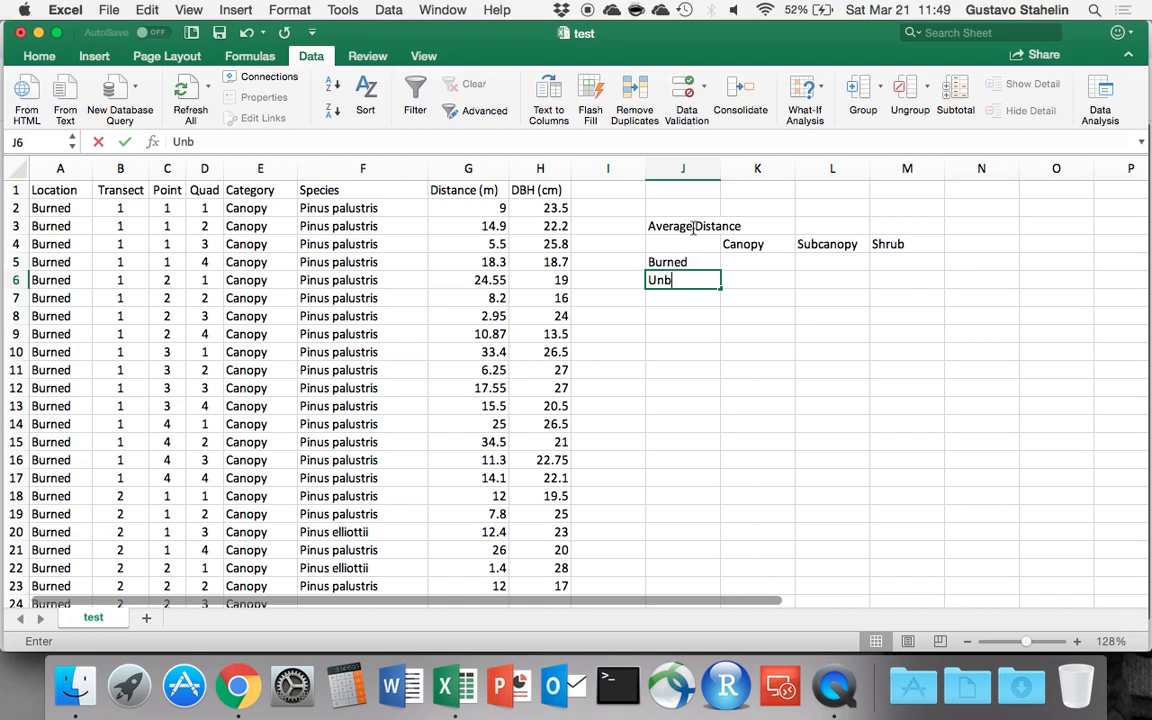
text(urbe)
key(BackSpace)
text(ned)
key(Return)
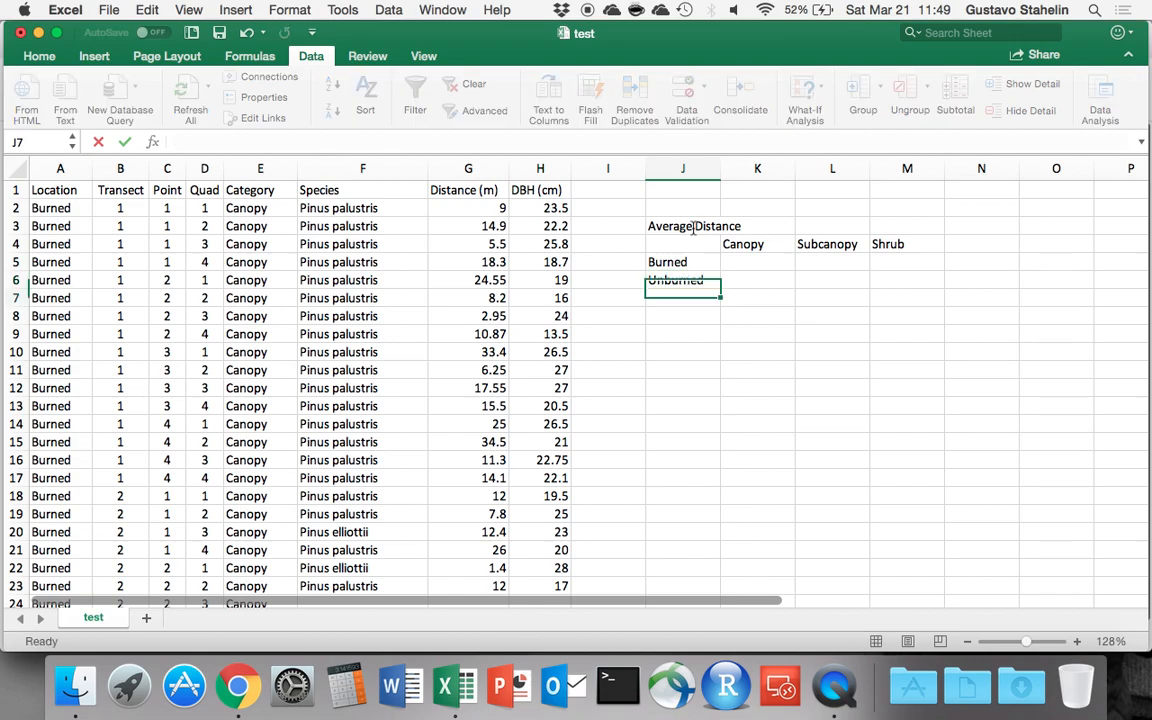
- Select the distances from G2 to G13 and check their average and the available status bar statistics
key(Up)
key(Right)
key(Up)
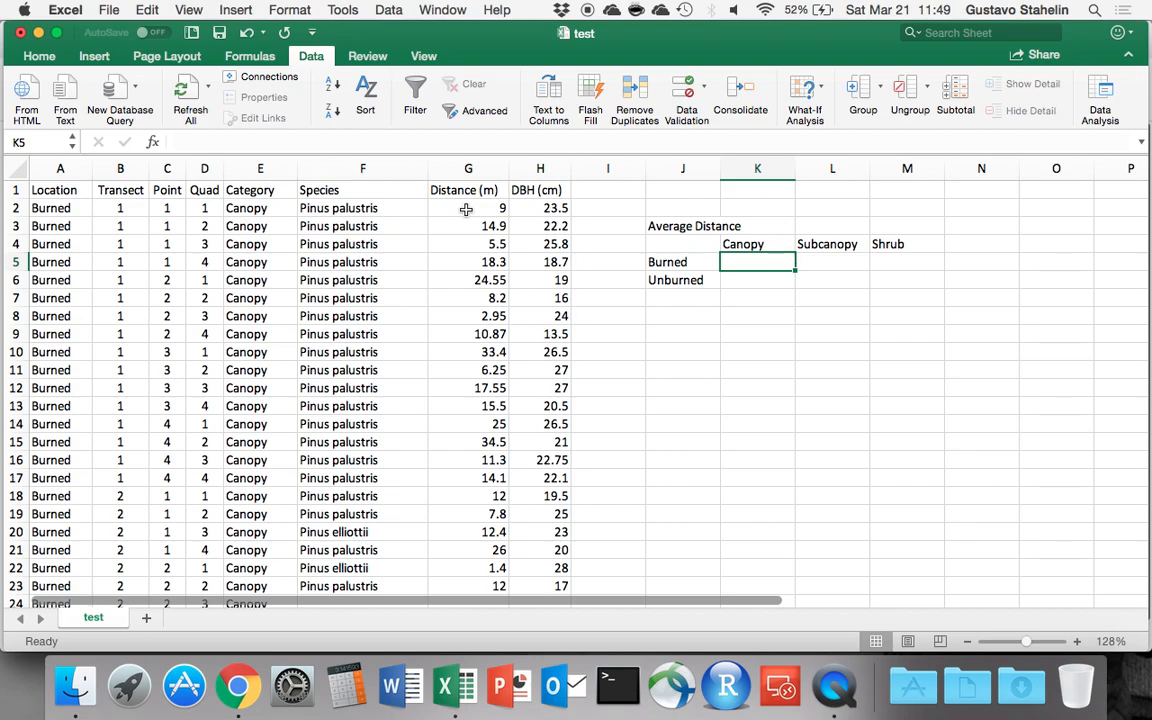
drag(466, 209, 458, 408)
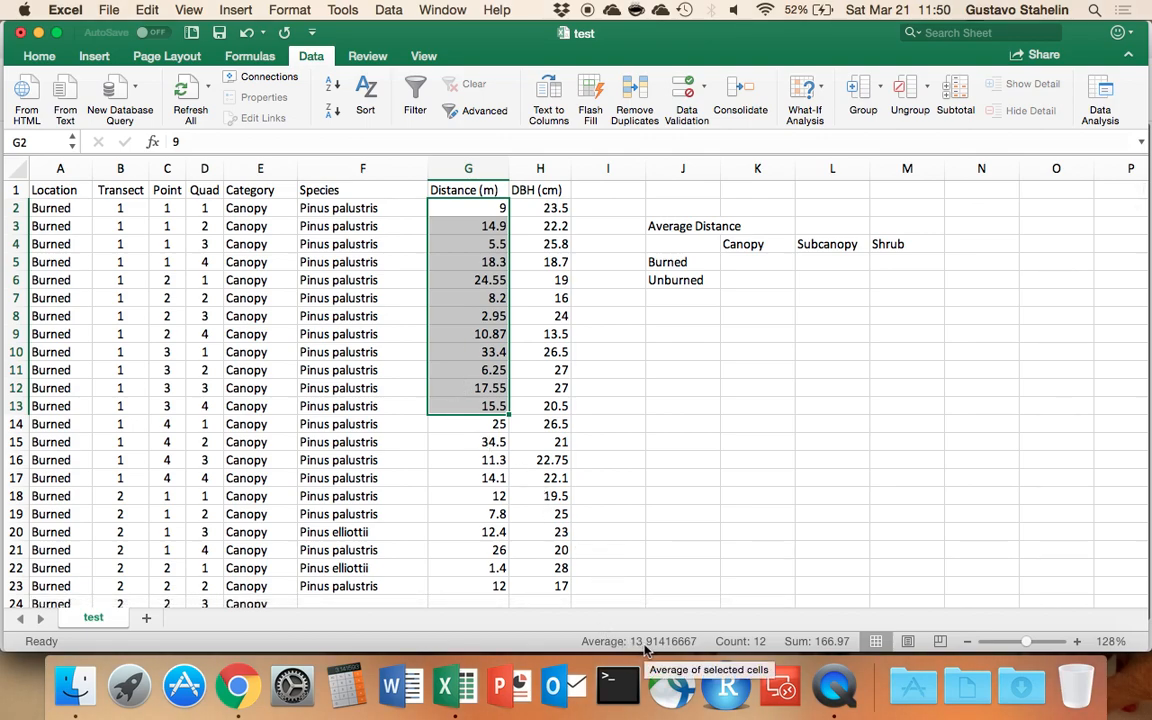
right_click(840, 645)
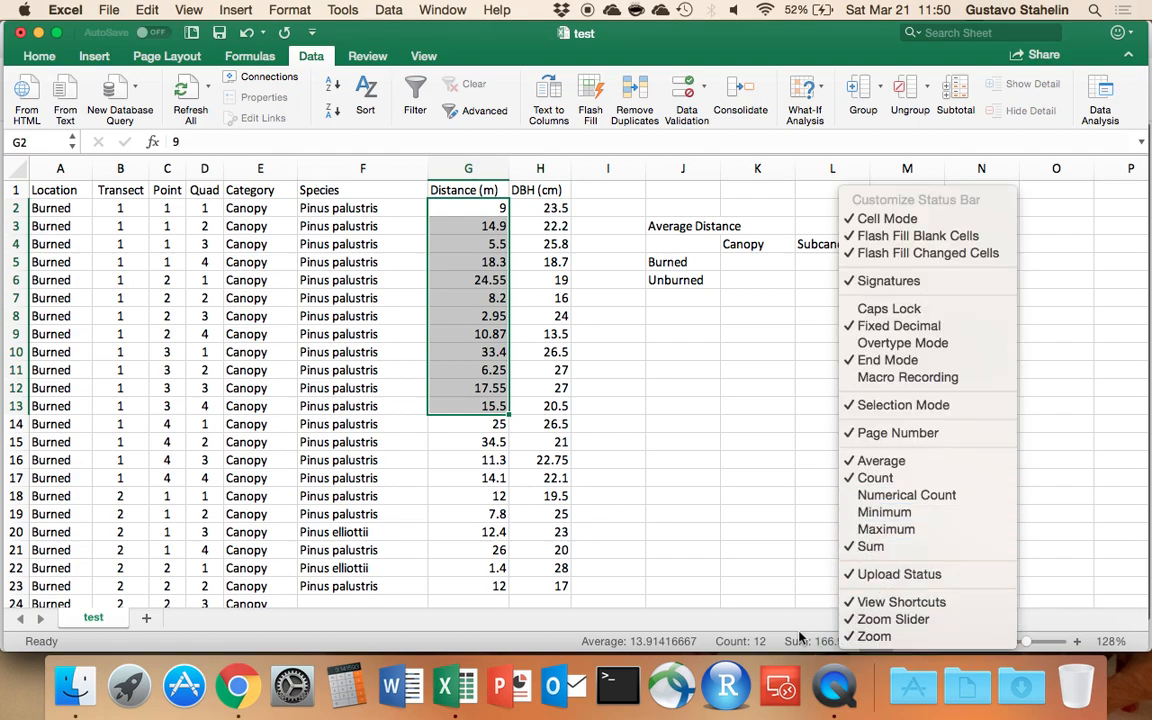
click(768, 648)
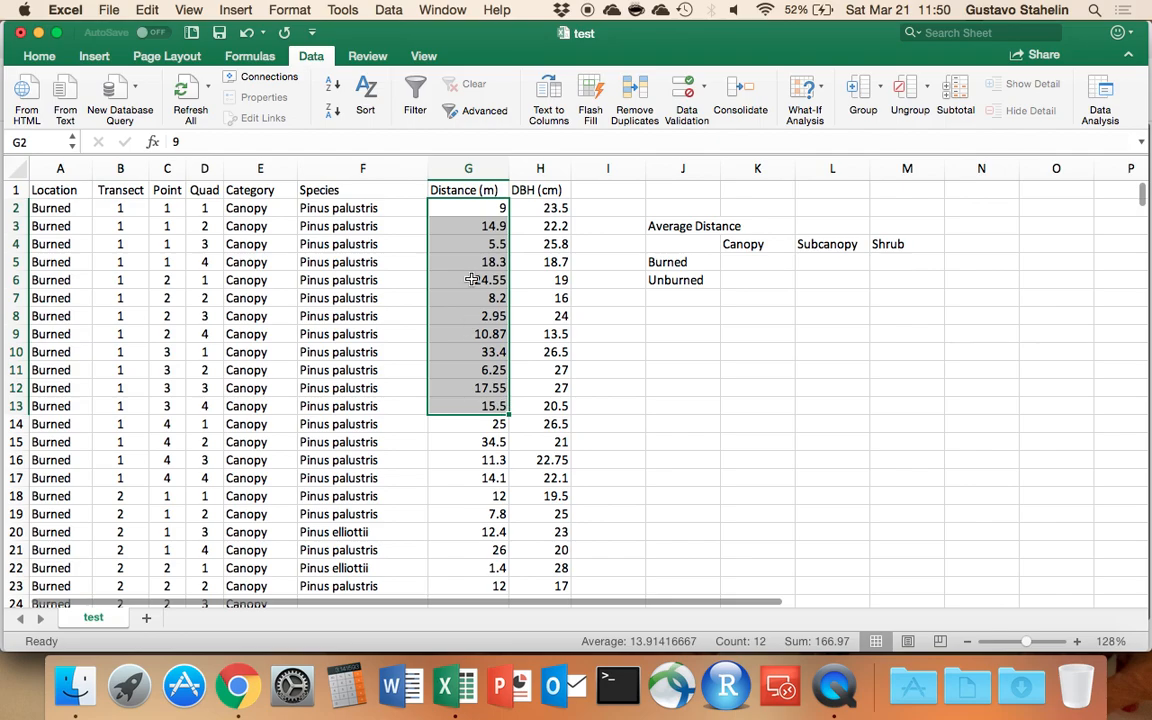
- Get the average of all burned canopy distances in G2:G65 and enter it as 13.42 in K5
click(464, 210)
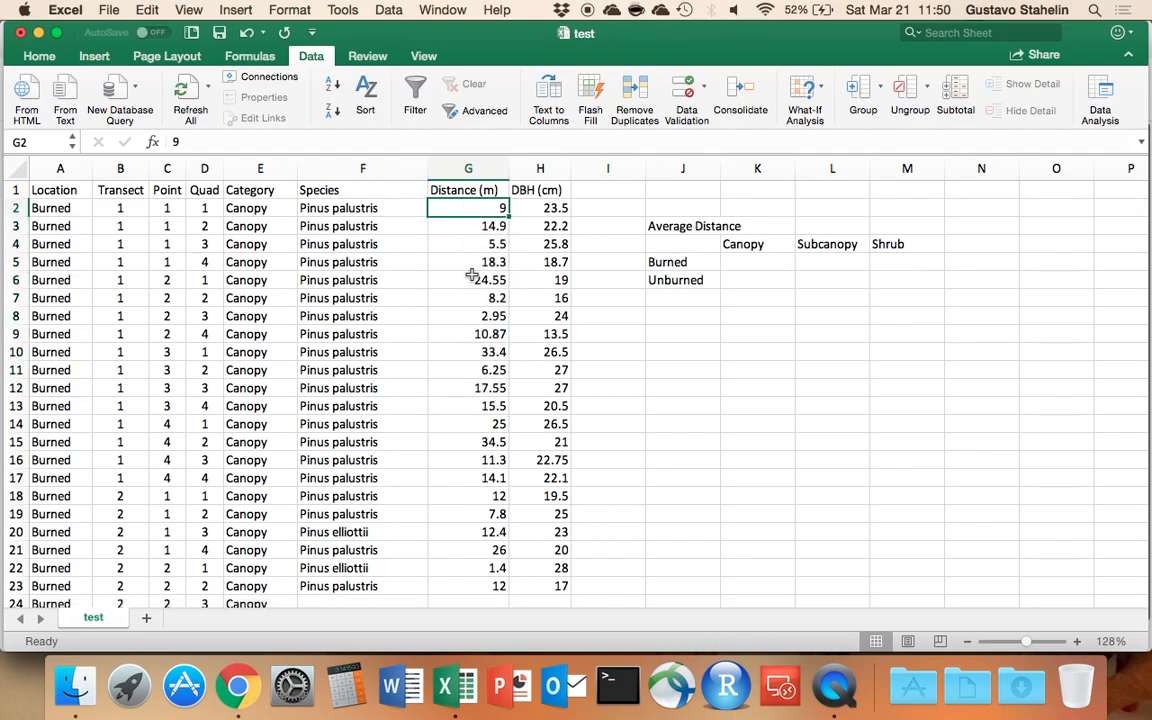
scroll(471, 289, down, 10)
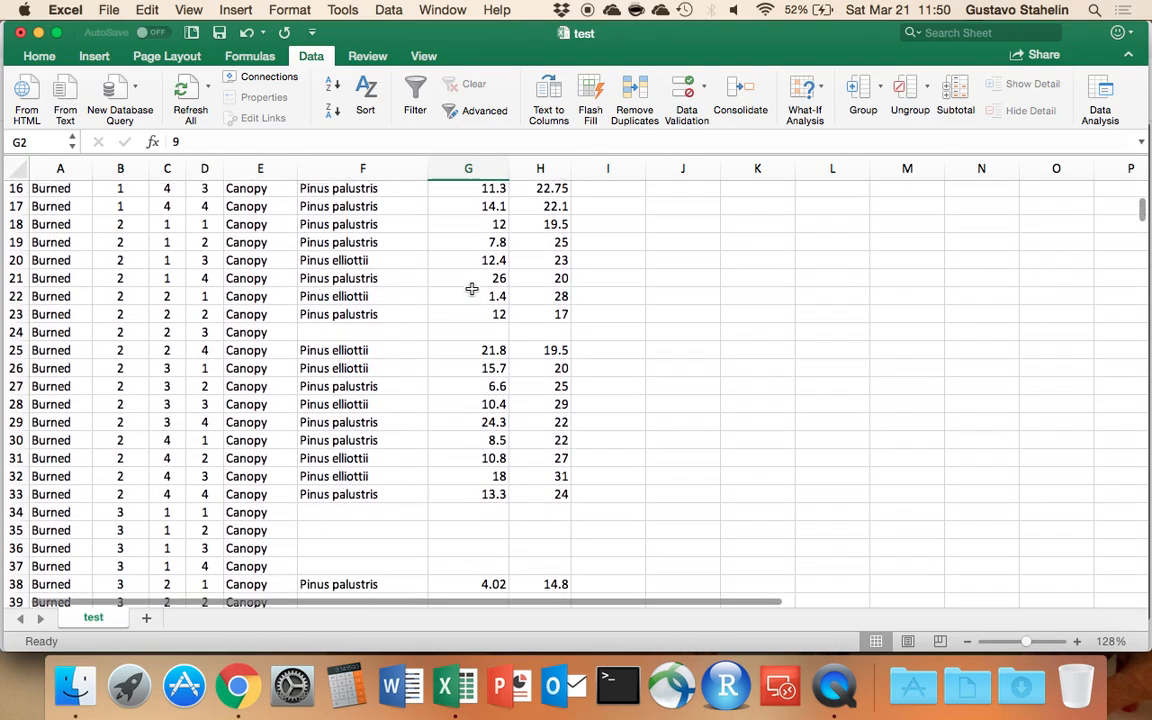
scroll(471, 289, down, 9)
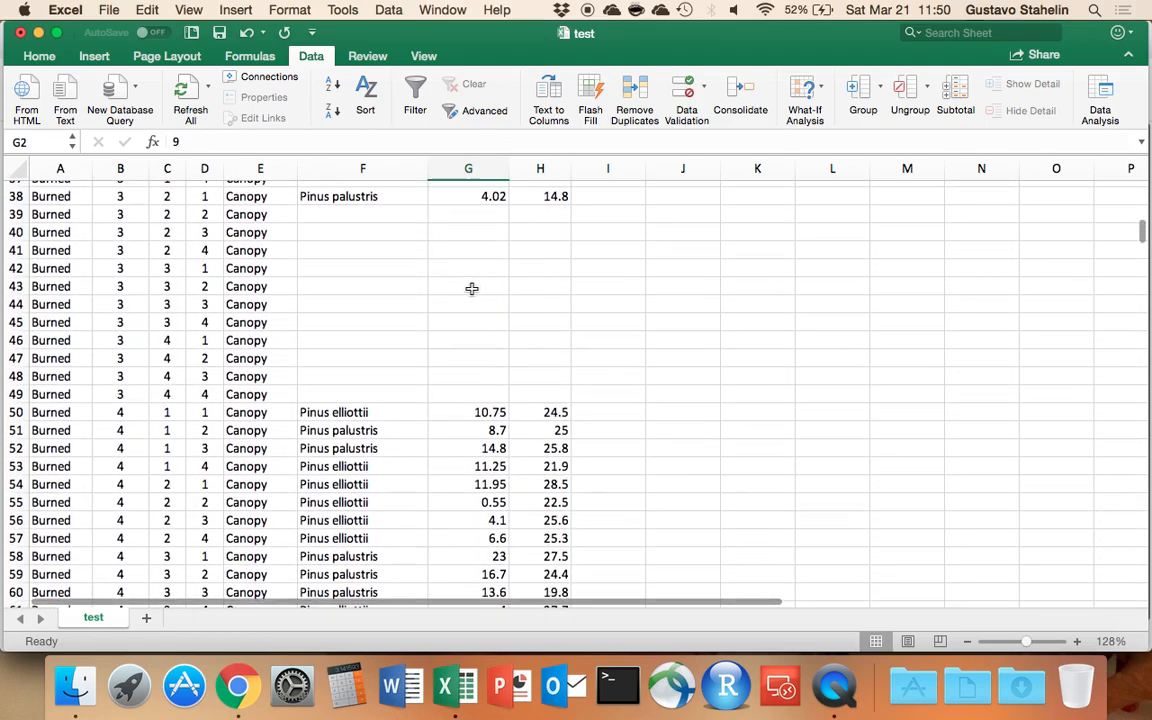
scroll(471, 289, down, 3)
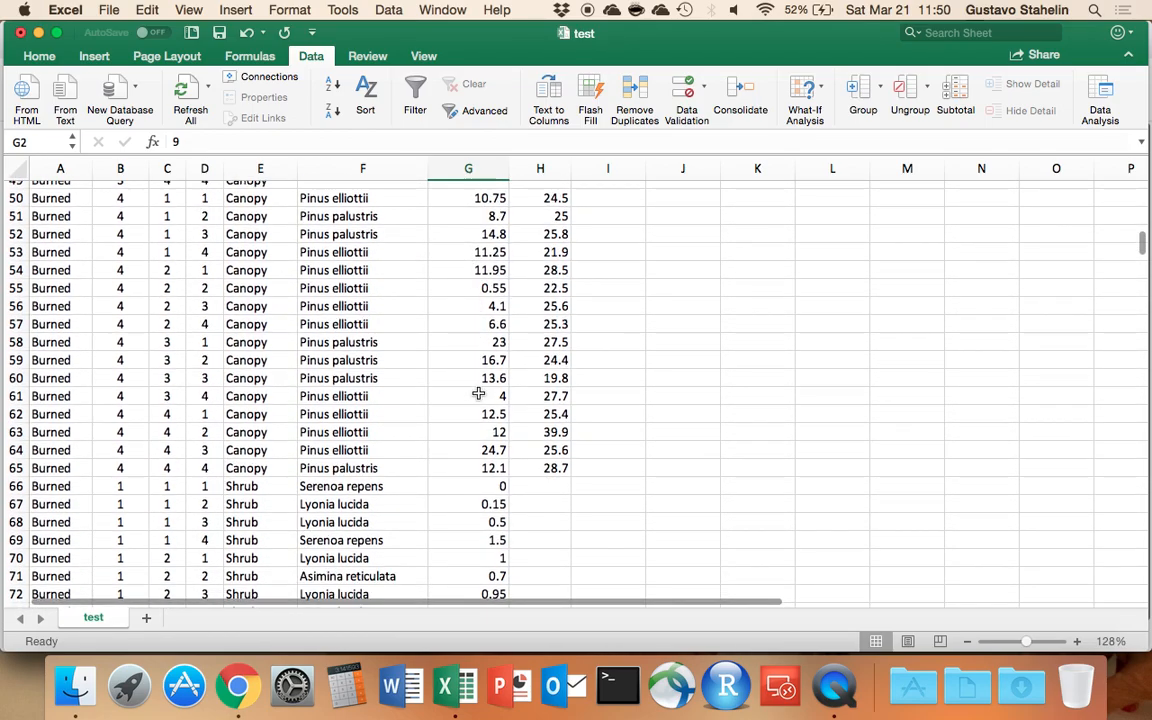
shift+click(466, 468)
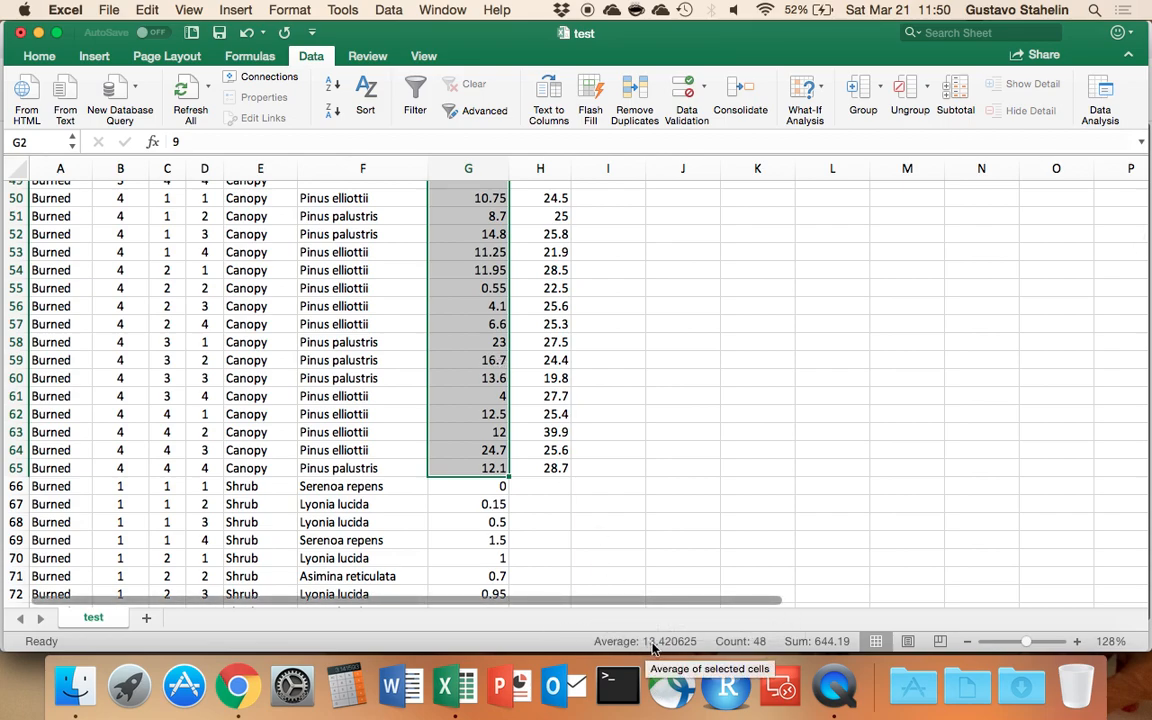
scroll(476, 390, up, 15)
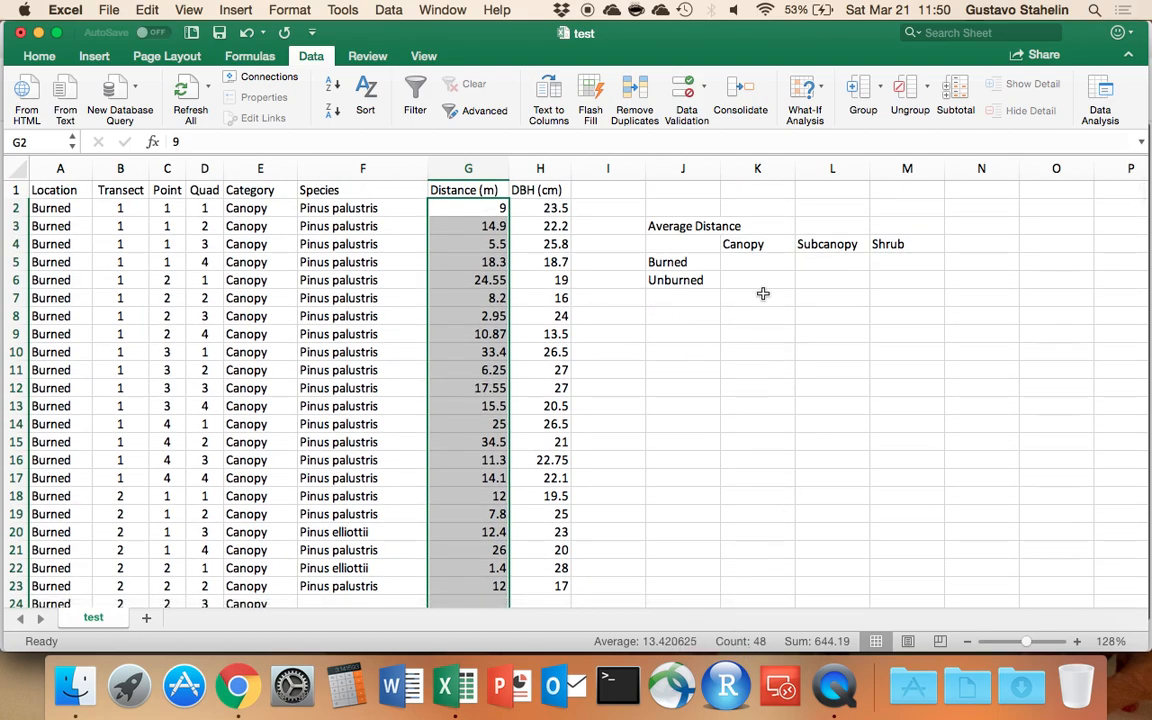
click(753, 262)
text(13.42)
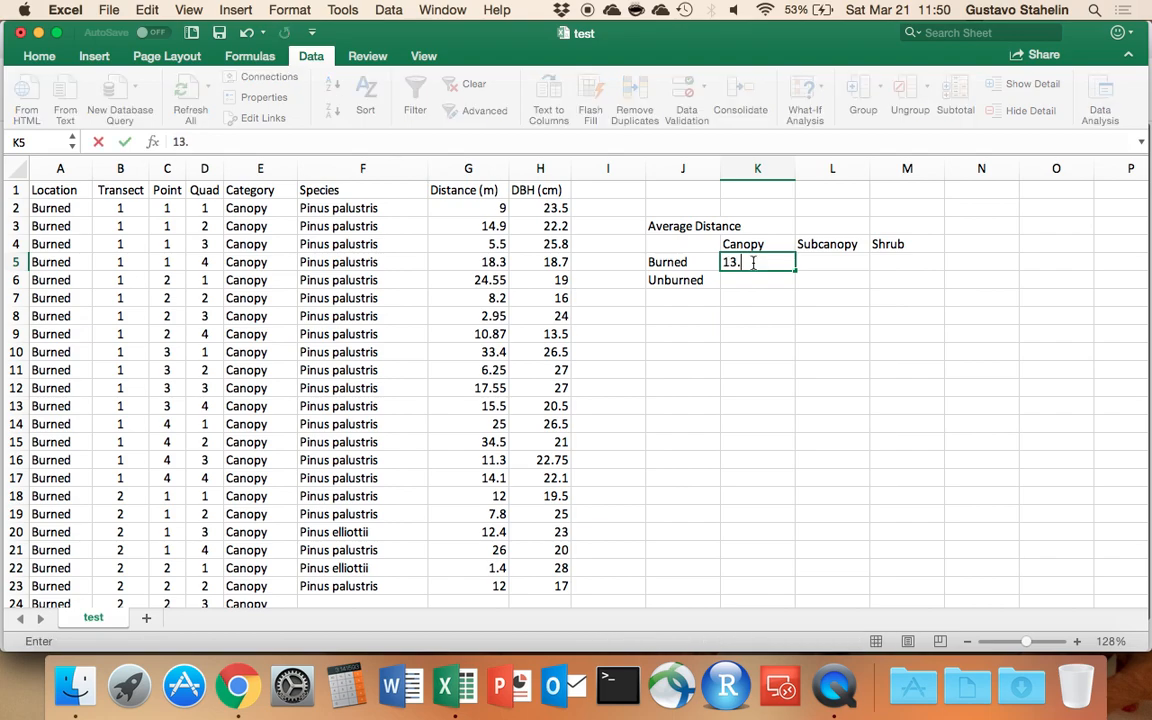
key(Return)
- Select burned shrub distances from G66 to G78 to view their average
key(Up)
key(Right)
scroll(435, 414, down, 5)
scroll(435, 414, down, 9)
click(477, 336)
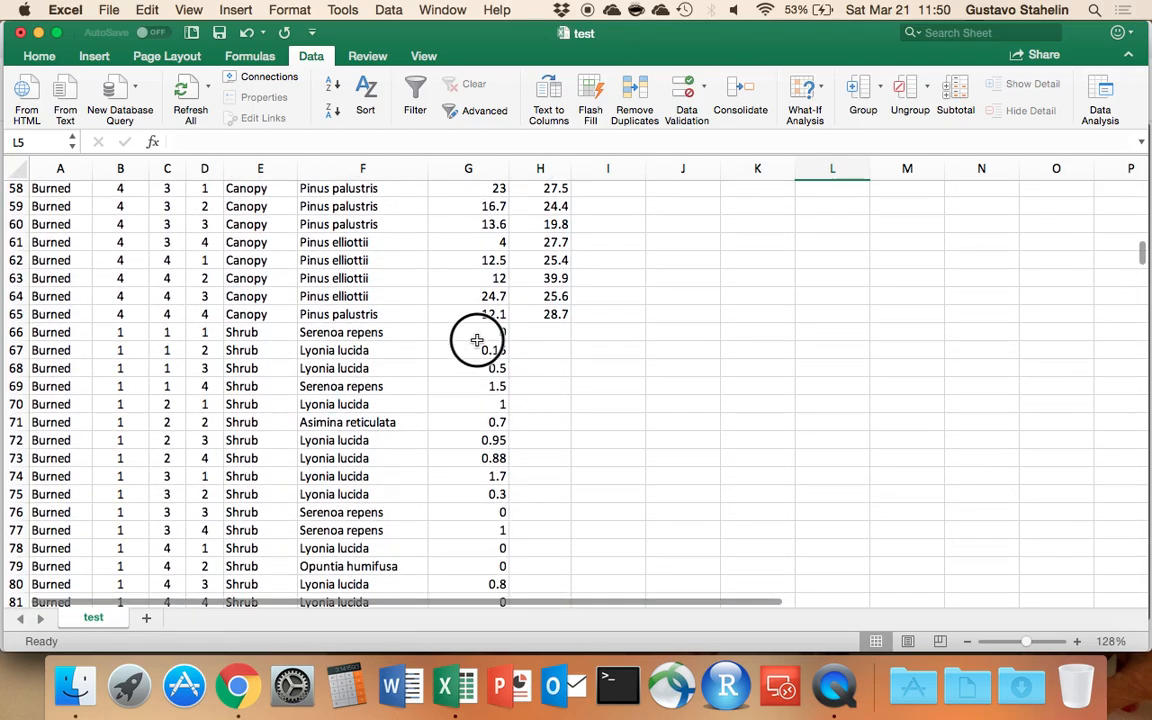
drag(477, 336, 452, 542)
scroll(493, 474, down, 3)
scroll(493, 474, up, 15)
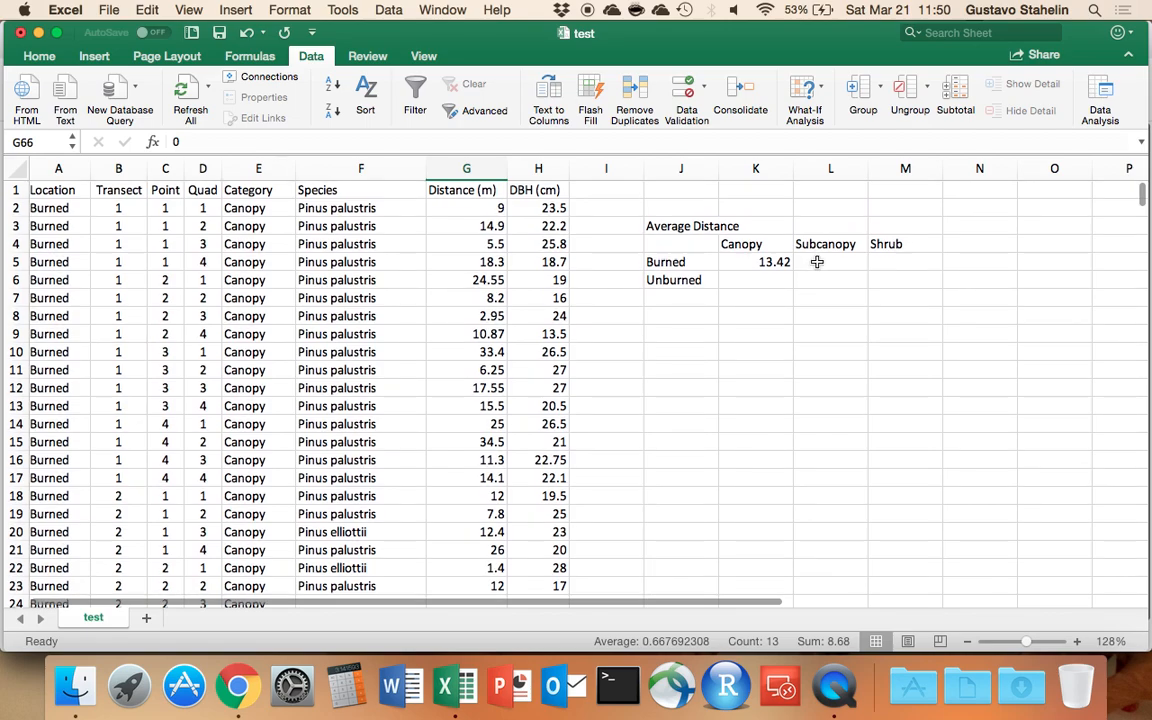
- Fill the Burned row with 14 for Subcanopy and 0.7 for Shrub in L5 and M5
click(817, 261)
text(14)
key(Return)
key(Up)
key(Right)
text(0.7)
key(Return)
- Fill the Unburned row with 23 for Canopy, 5 for Subcanopy and 1.2 for Shrub
text(1.2)
key(Left)
text(5)
key(Left)
text(23)
key(Return)
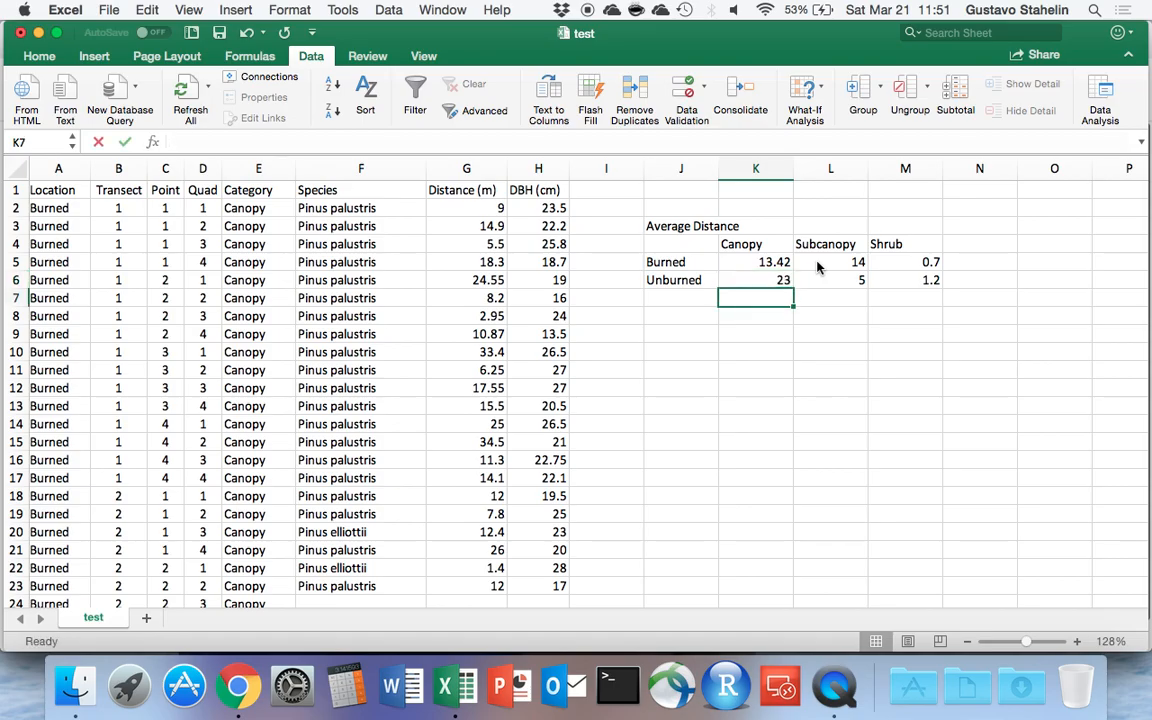
scroll(397, 341, down, 2)
scroll(397, 341, down, 20)
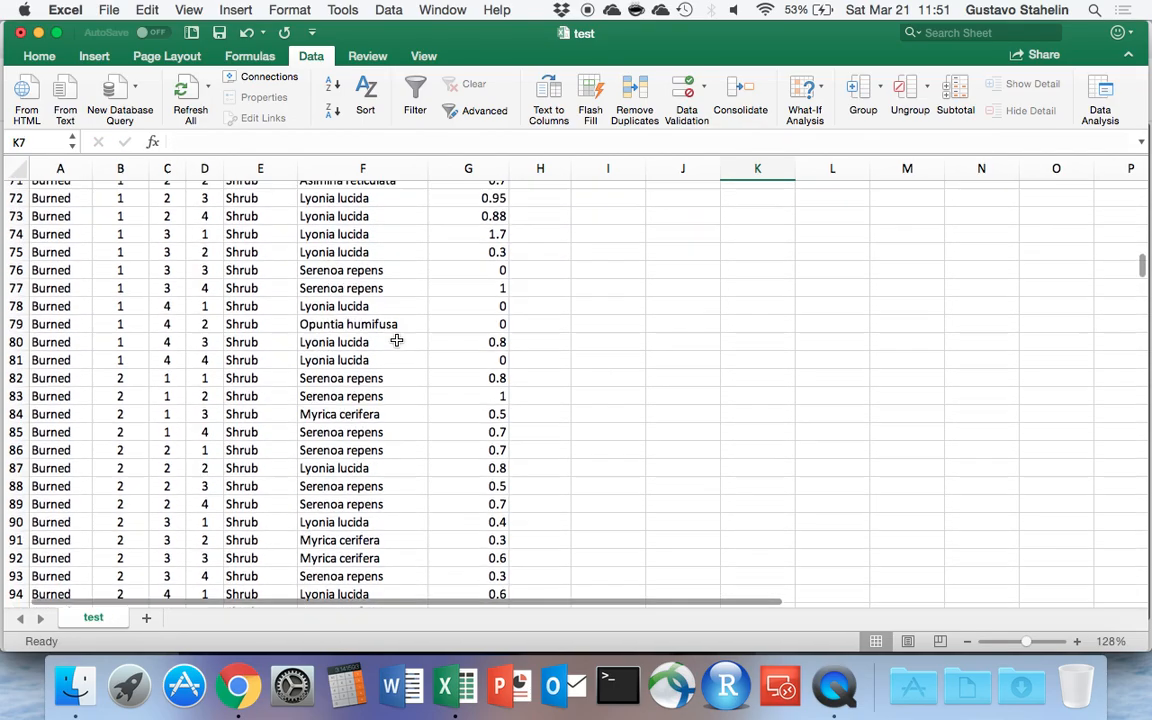
scroll(397, 341, up, 20)
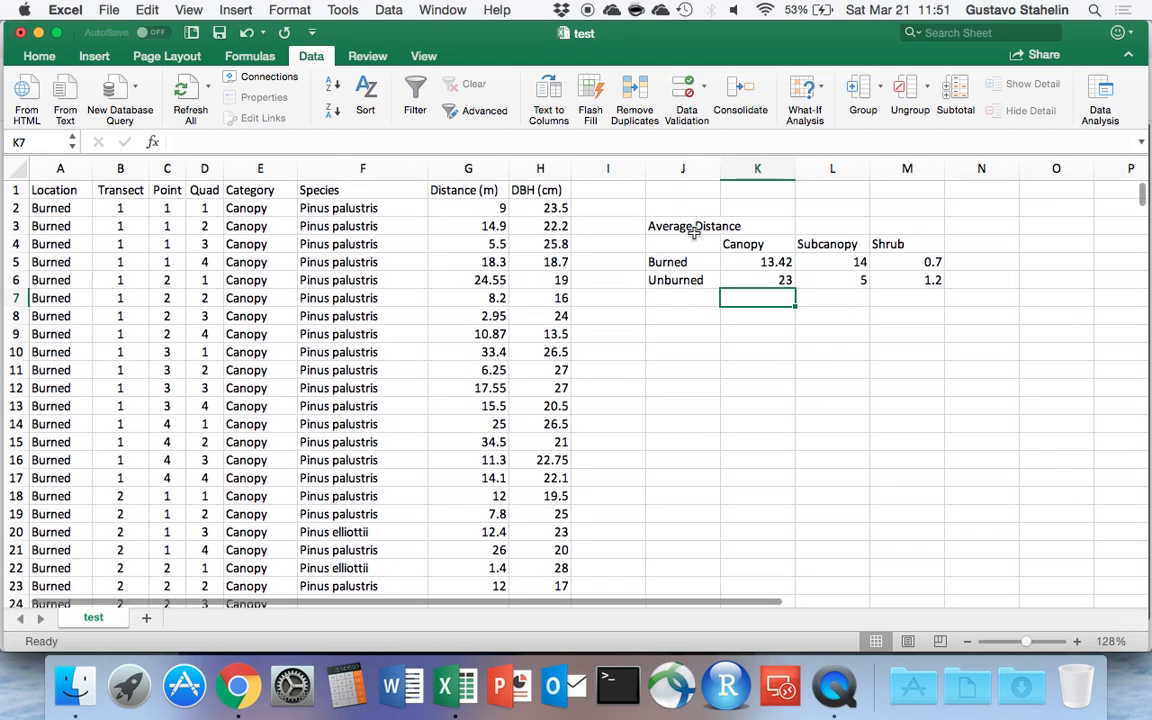
drag(692, 230, 890, 284)
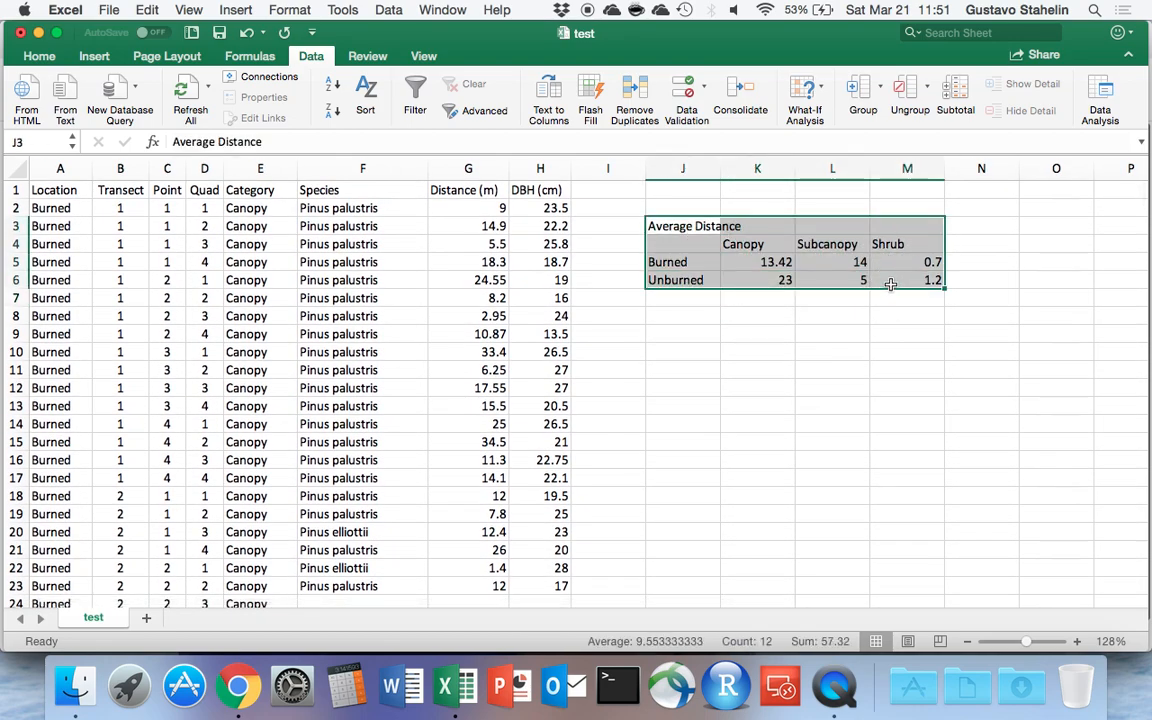
click(685, 250)
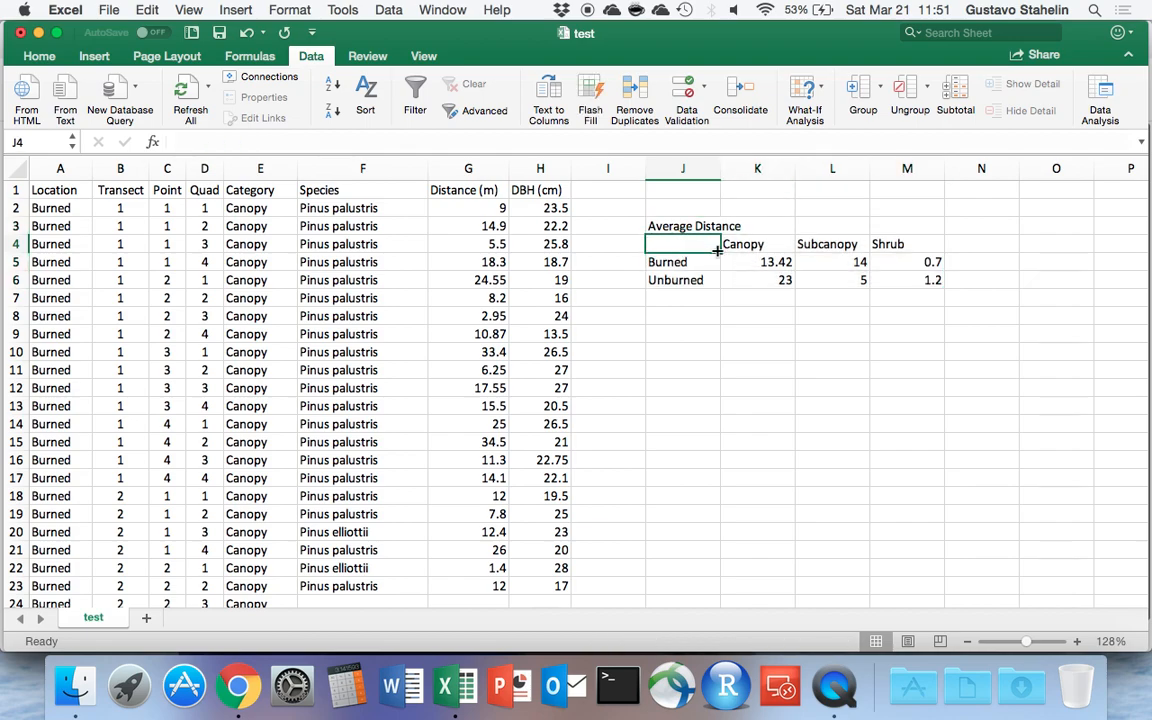
- Enter the title "Standard Deviation Distance" in cell J8 below the average table
click(694, 316)
text(Standard Deviation)
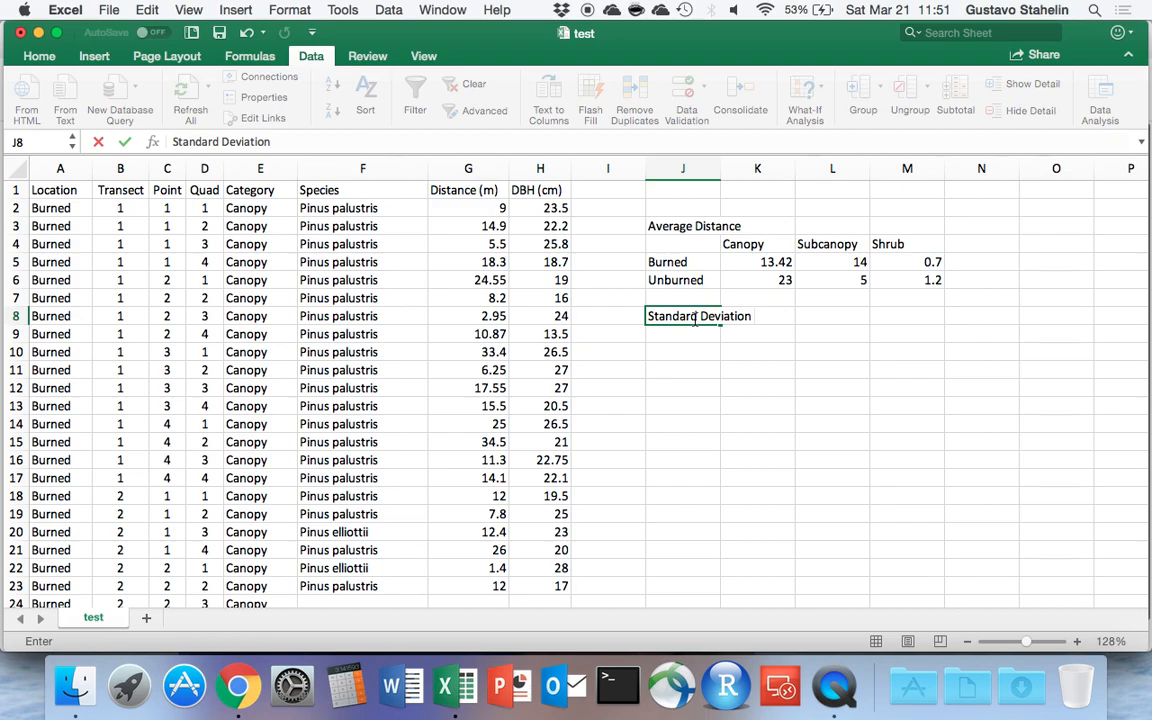
text( Distance)
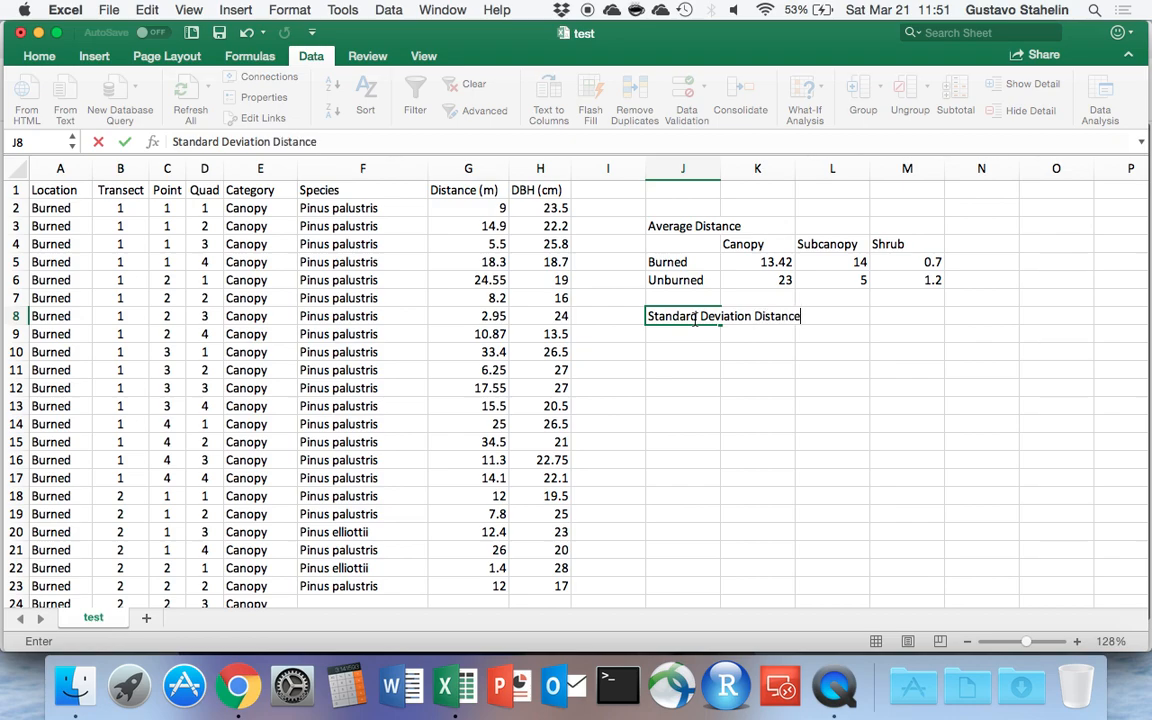
key(Return)
- Copy the average table's headers, row labels and values from J4:M6 and paste them starting at J9
key(Right)
text(Canop)
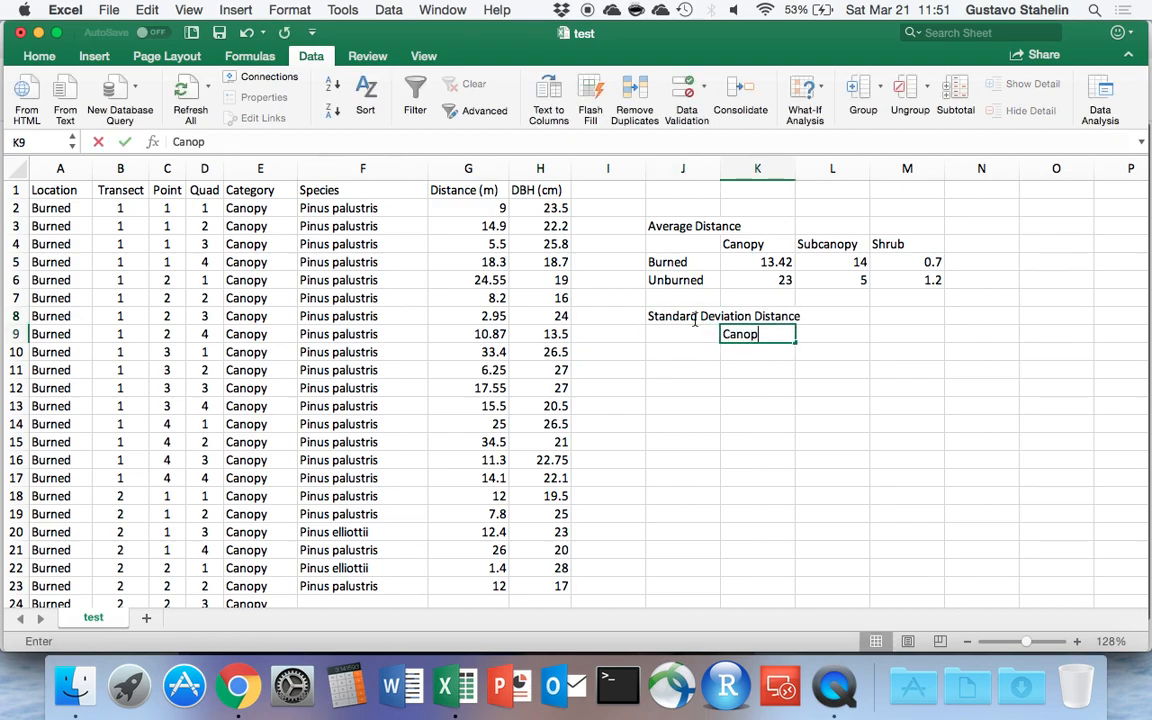
key(Up)
key(Up)
key(Up)
key(Up)
key(Up)
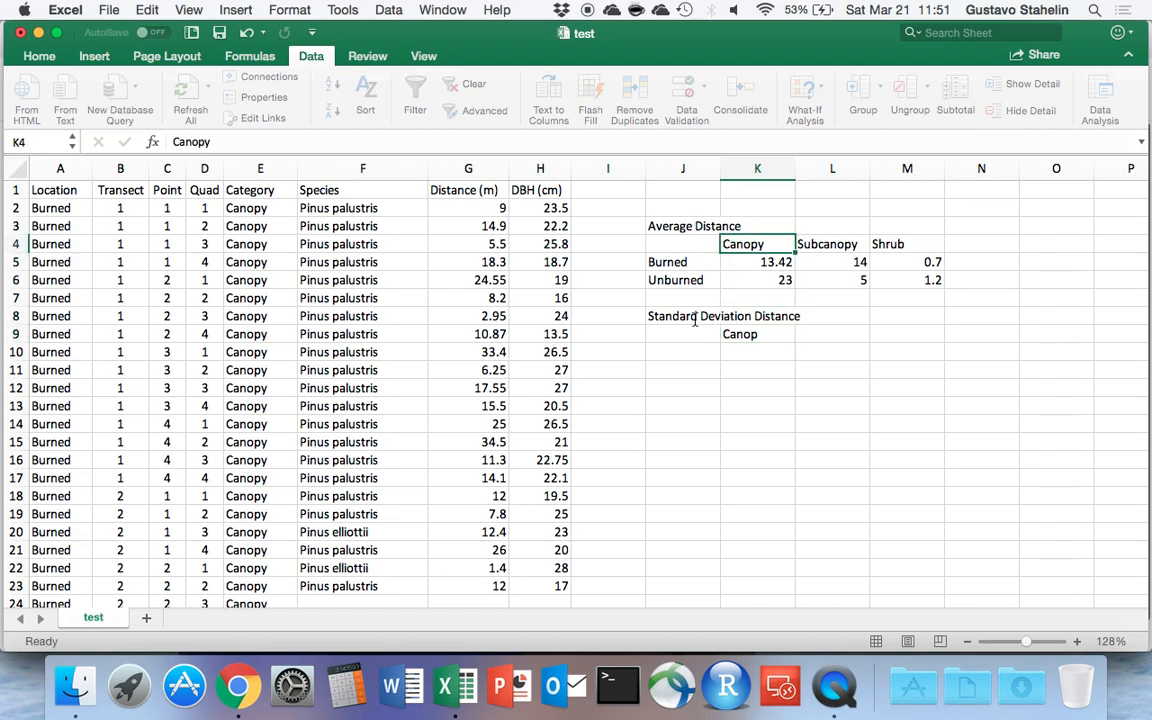
key(Left)
key(shift+Right)
key(shift+Right)
key(shift+Right)
key(shift+Down)
key(shift+Down)
key(super+c)
key(Down)
key(Down)
key(Down)
key(Down)
key(Down)
key(super+v)
- Clear the copied numbers in K10:M11 of the Standard Deviation Distance table and select its Burned Canopy cell
key(Down)
key(Right)
key(shift+Right)
key(shift+Right)
key(shift+Down)
key(Delete)
key(Left)
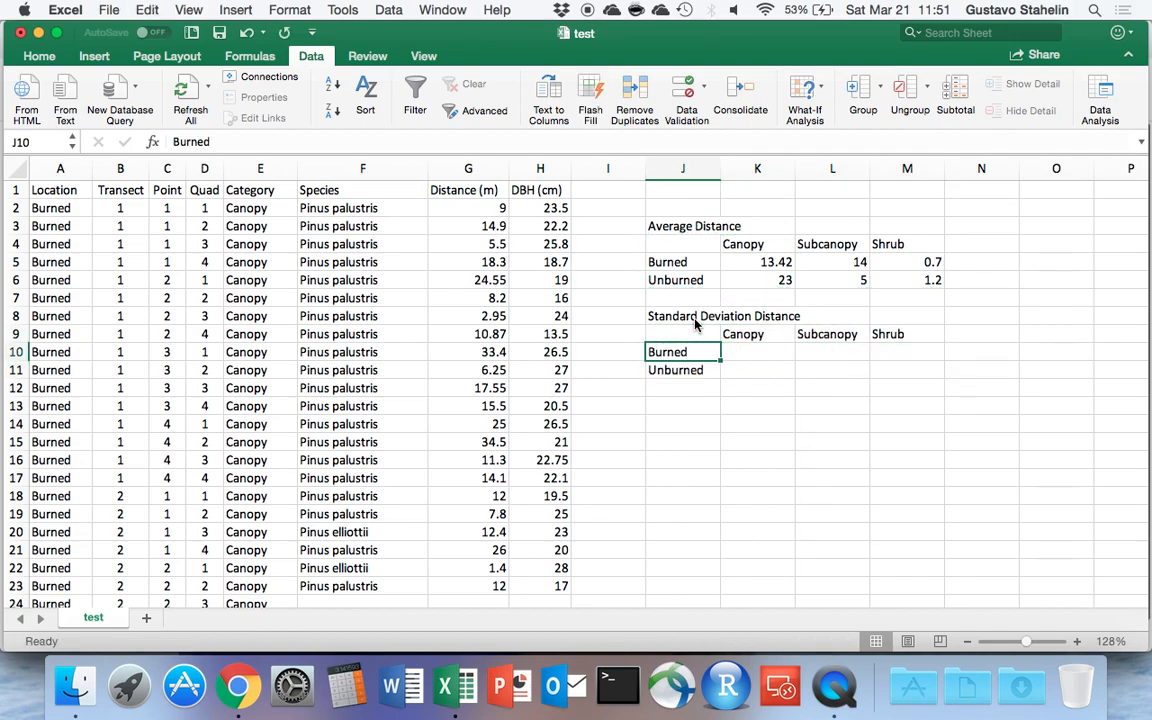
key(Right)
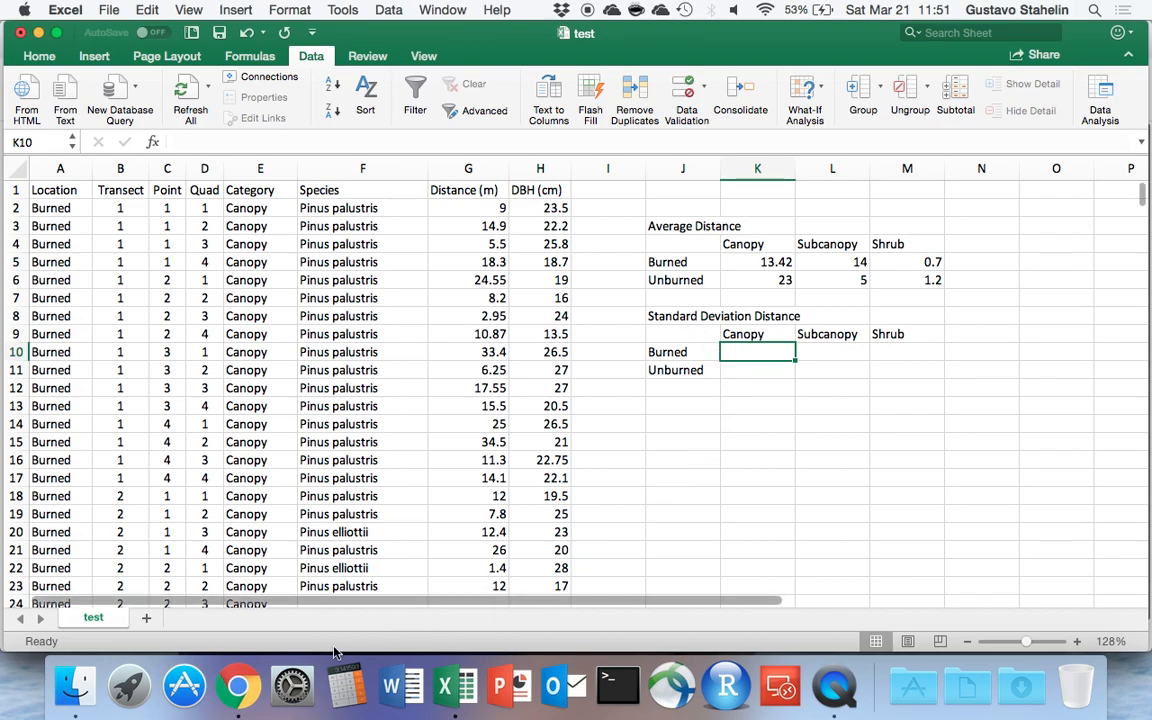
- Switch to Chrome, search Google for "standard deviation formula" to review the formula, and return to Excel
click(239, 688)
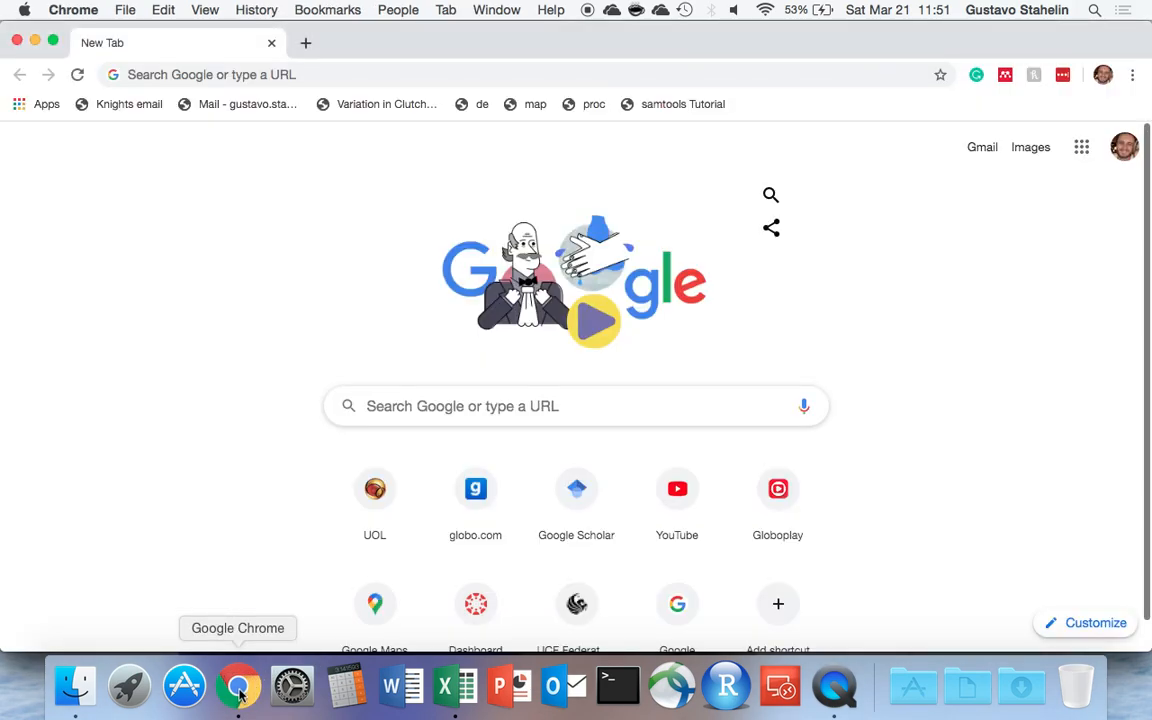
click(412, 408)
text(standar)
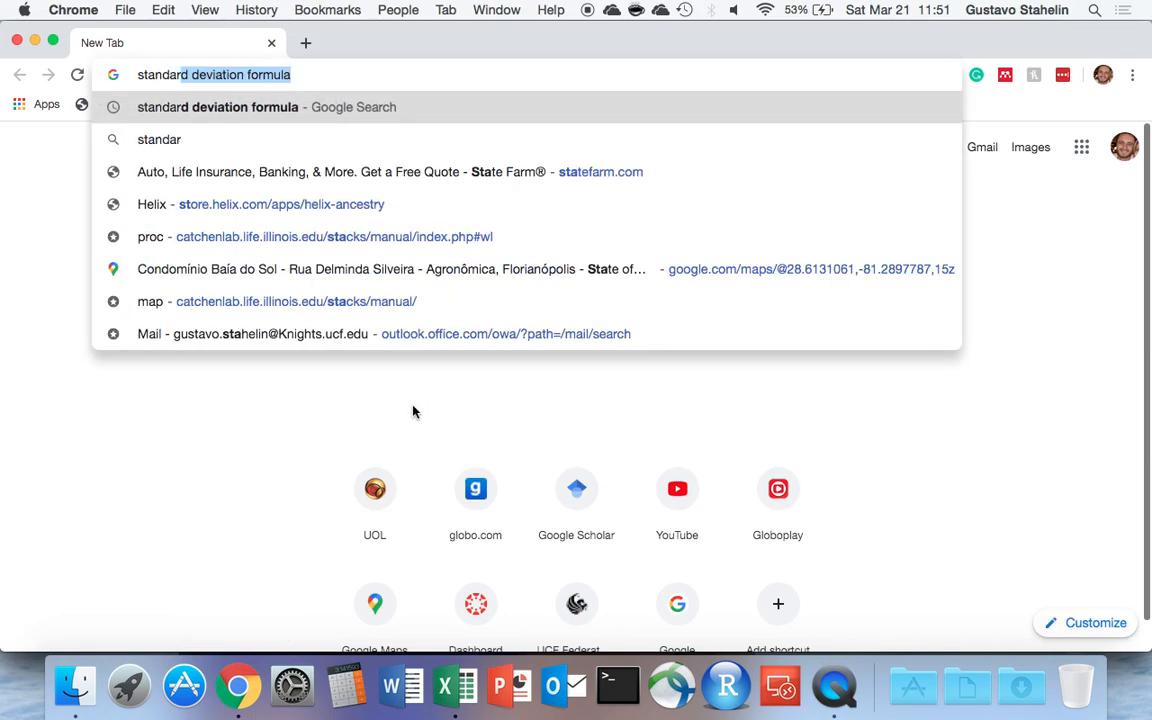
key(Right)
key(Return)
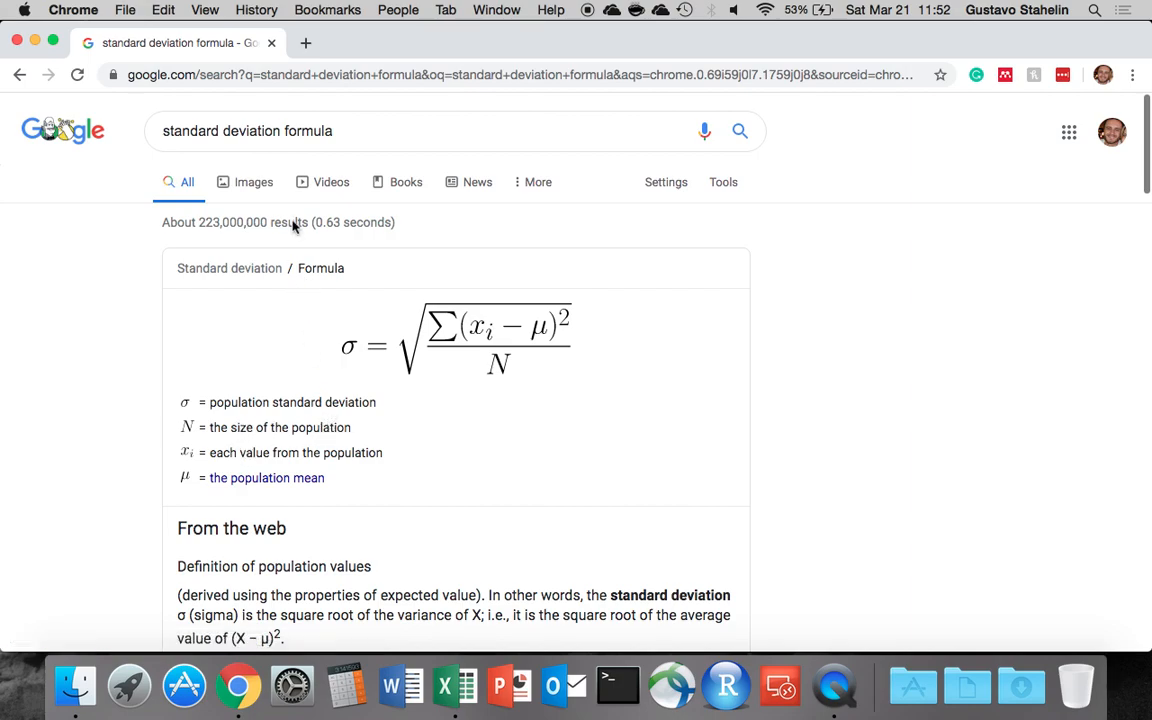
key(super+Tab)
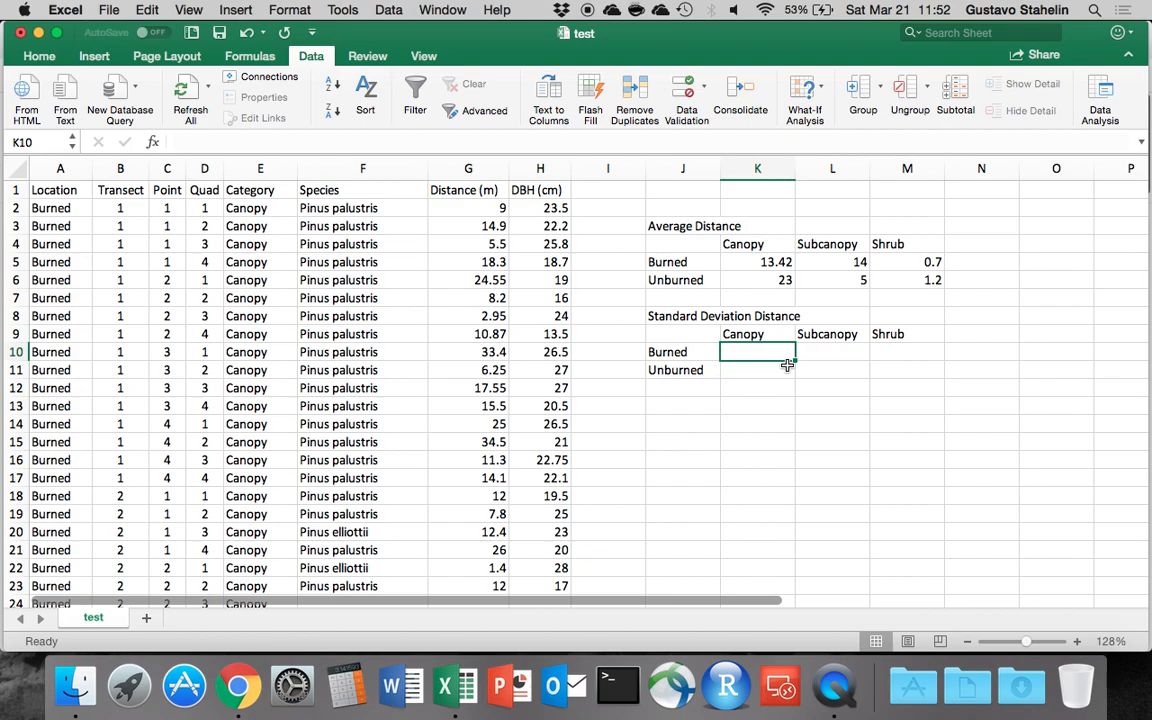
- Calculate the Burned Canopy standard deviation in K10 with =STDEV(G2:G65), covering the burned canopy distances
text(=)
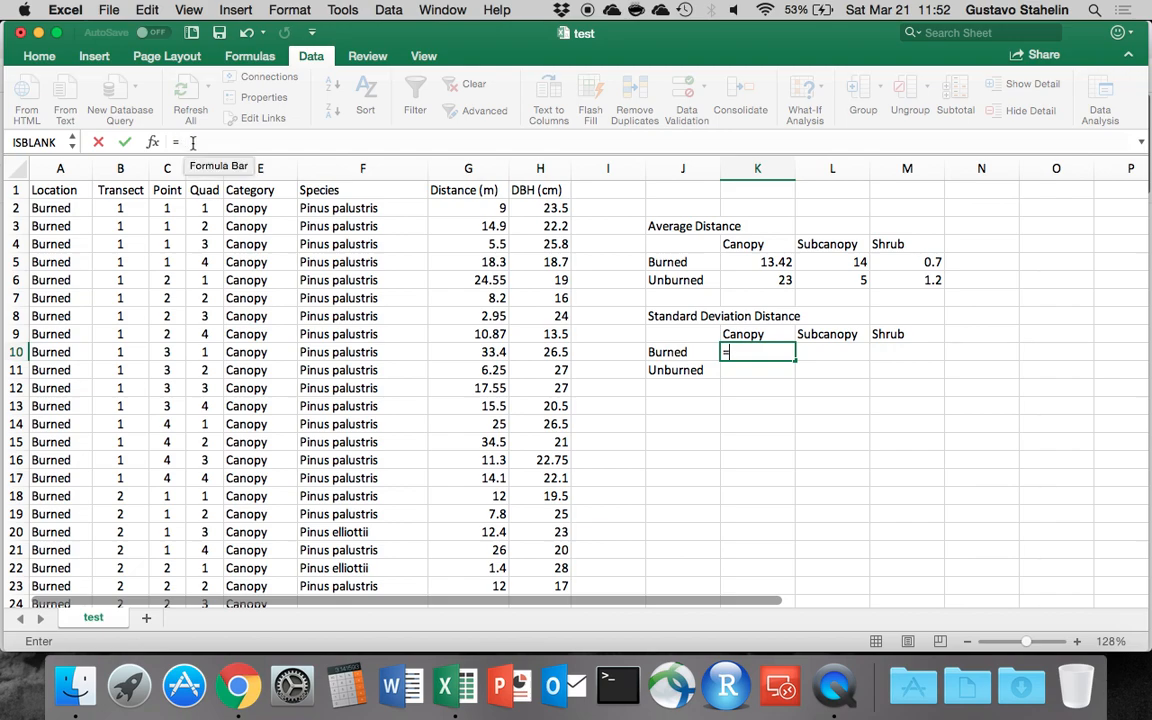
text(stdev)
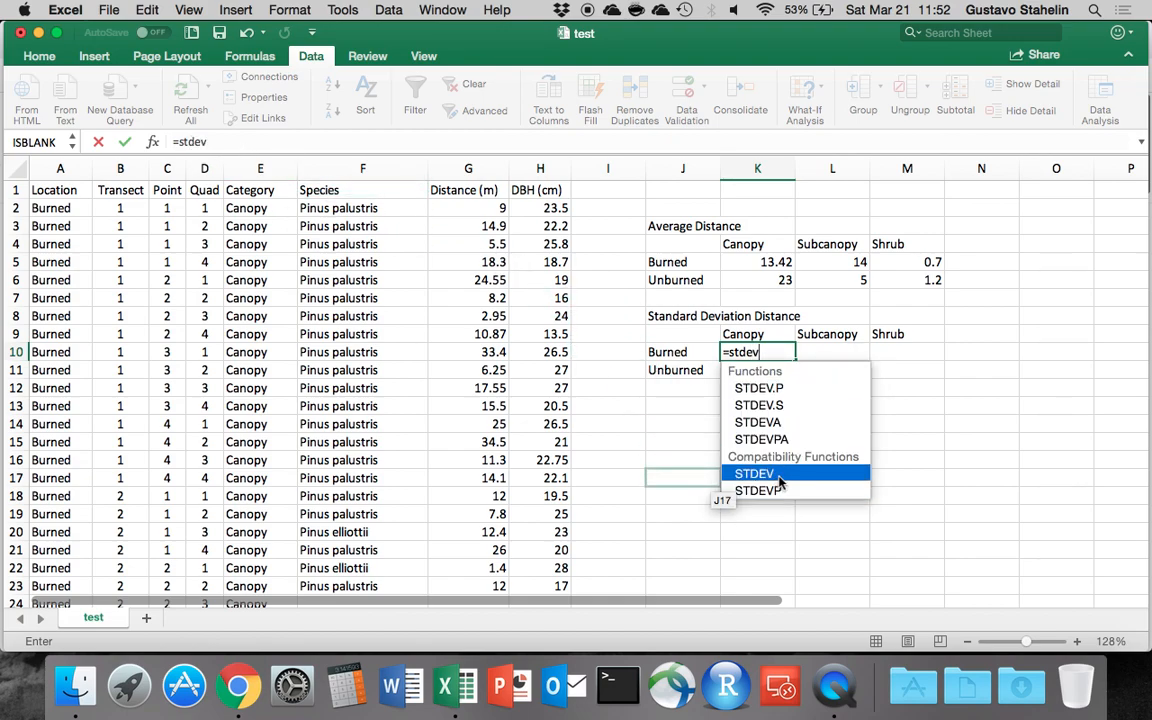
double_click(779, 478)
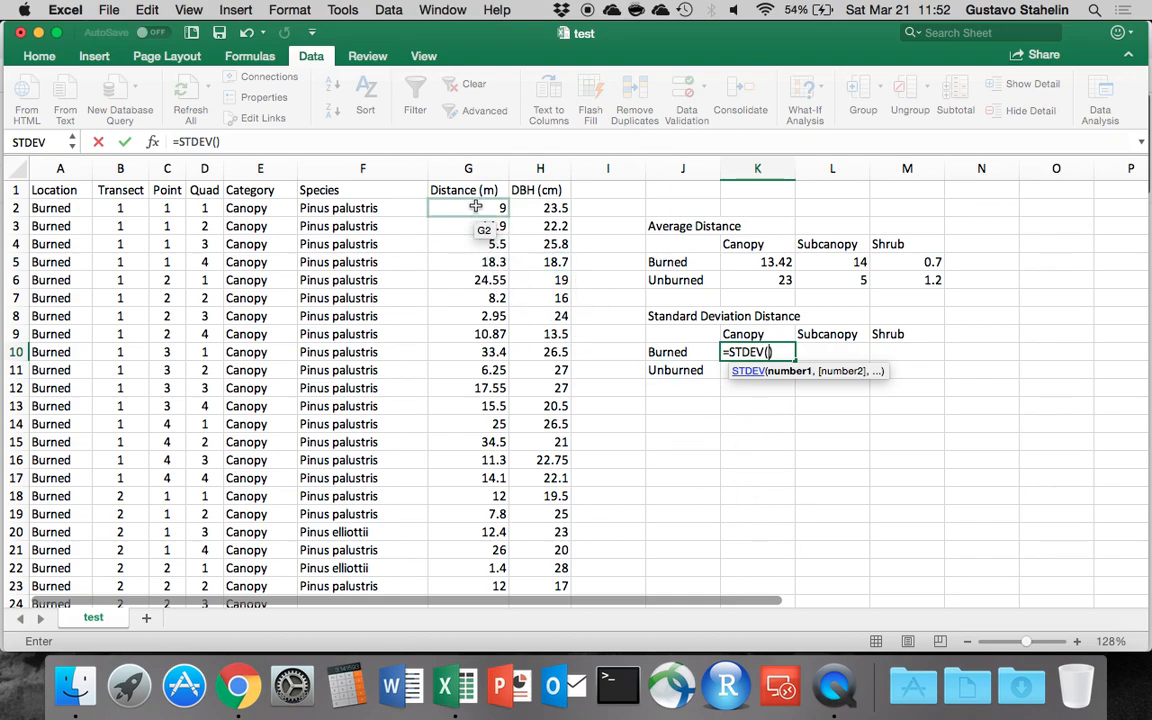
drag(476, 207, 471, 550)
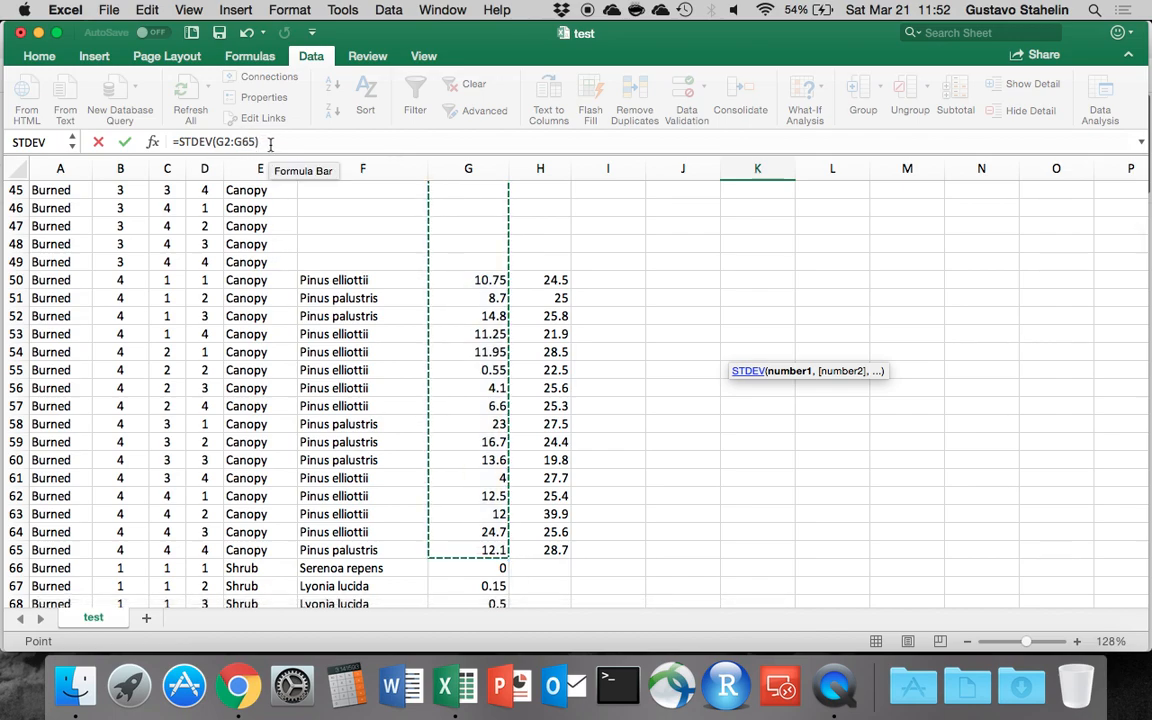
key(Return)
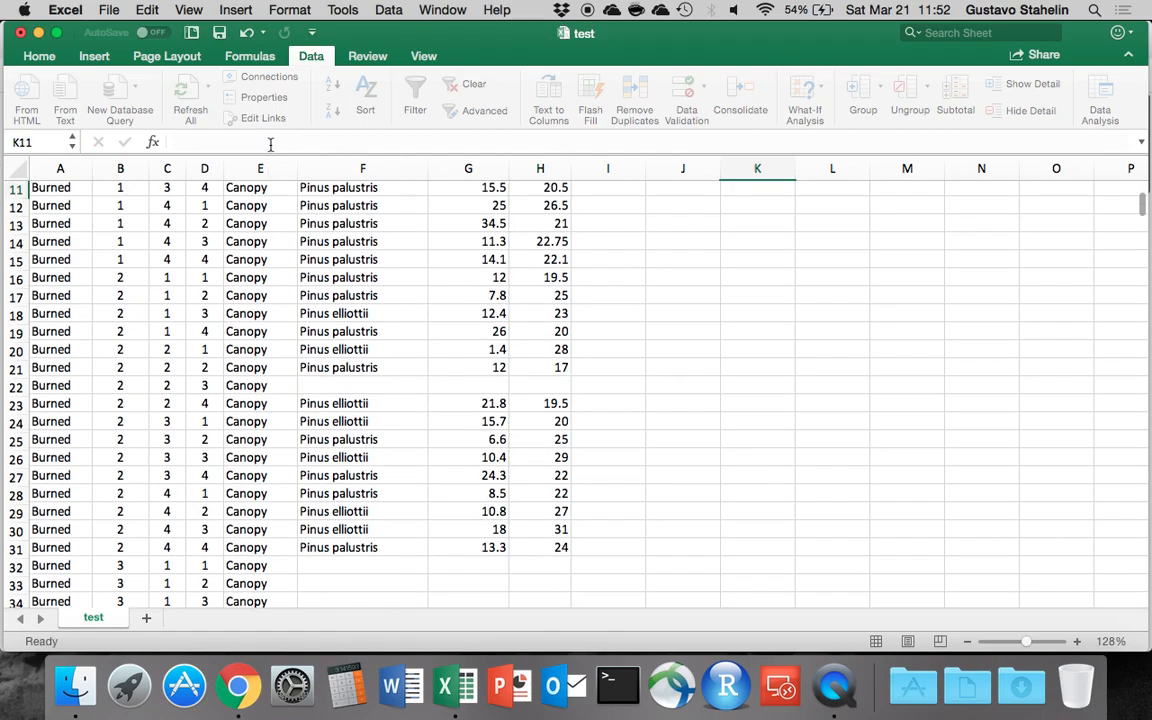
scroll(619, 266, up, 4)
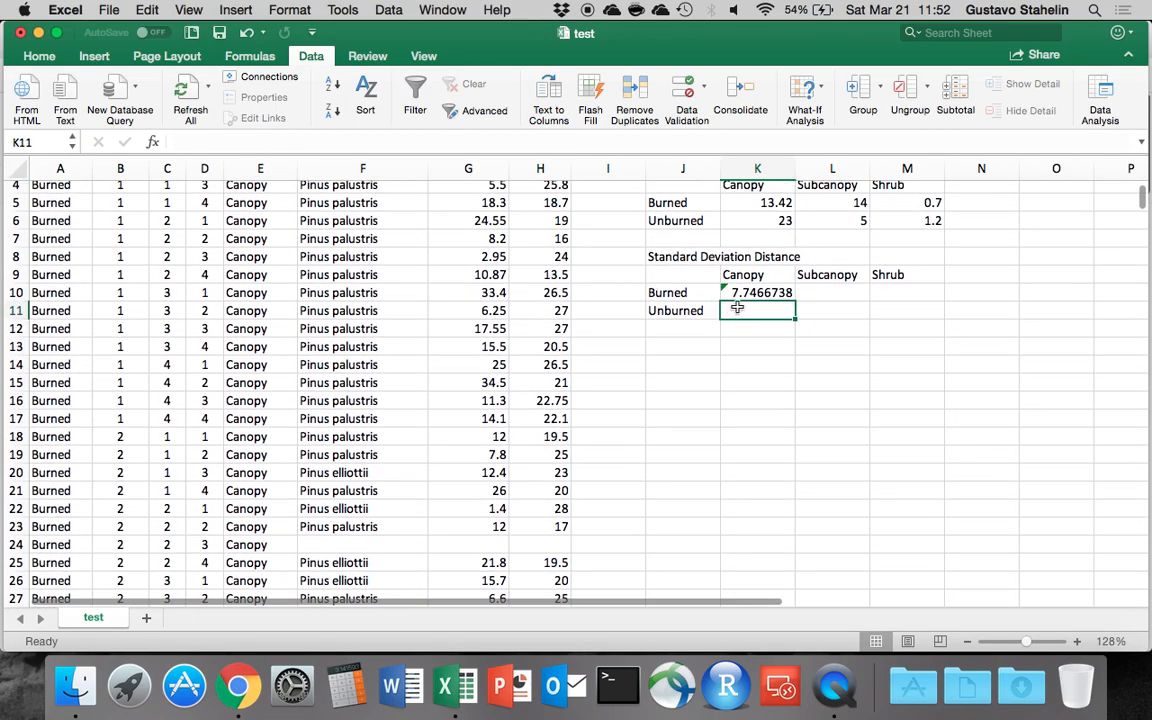
key(Up)
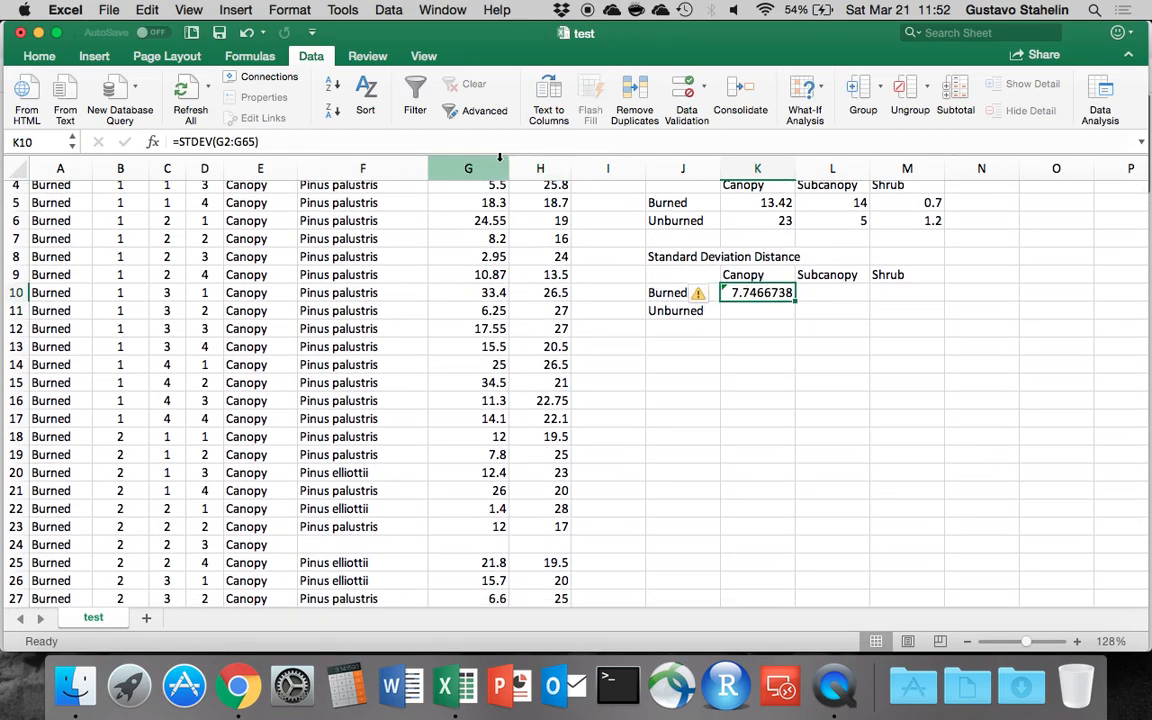
scroll(778, 277, up, 1)
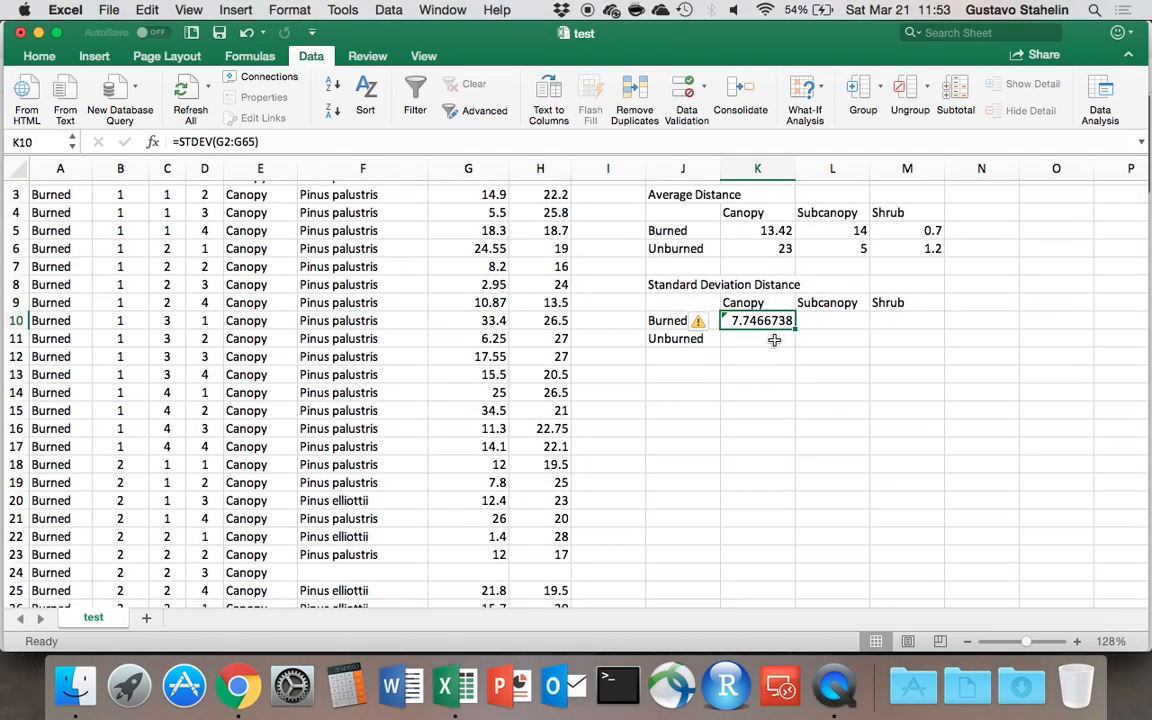
- In the Standard Deviation Distance table, enter 5 for Unburned Canopy, 6 for Burned Subcanopy and 7 for Burned Shrub
click(774, 340)
text(5)
key(Up)
key(Right)
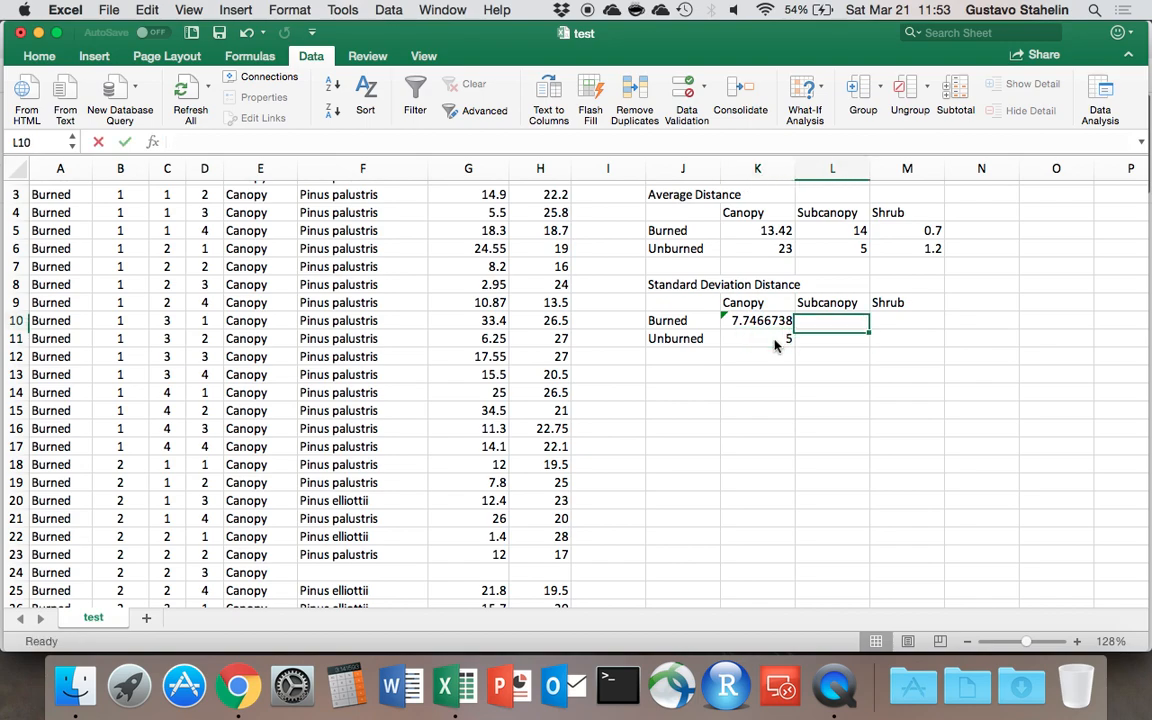
text(6)
key(Tab)
text(7)
key(Return)
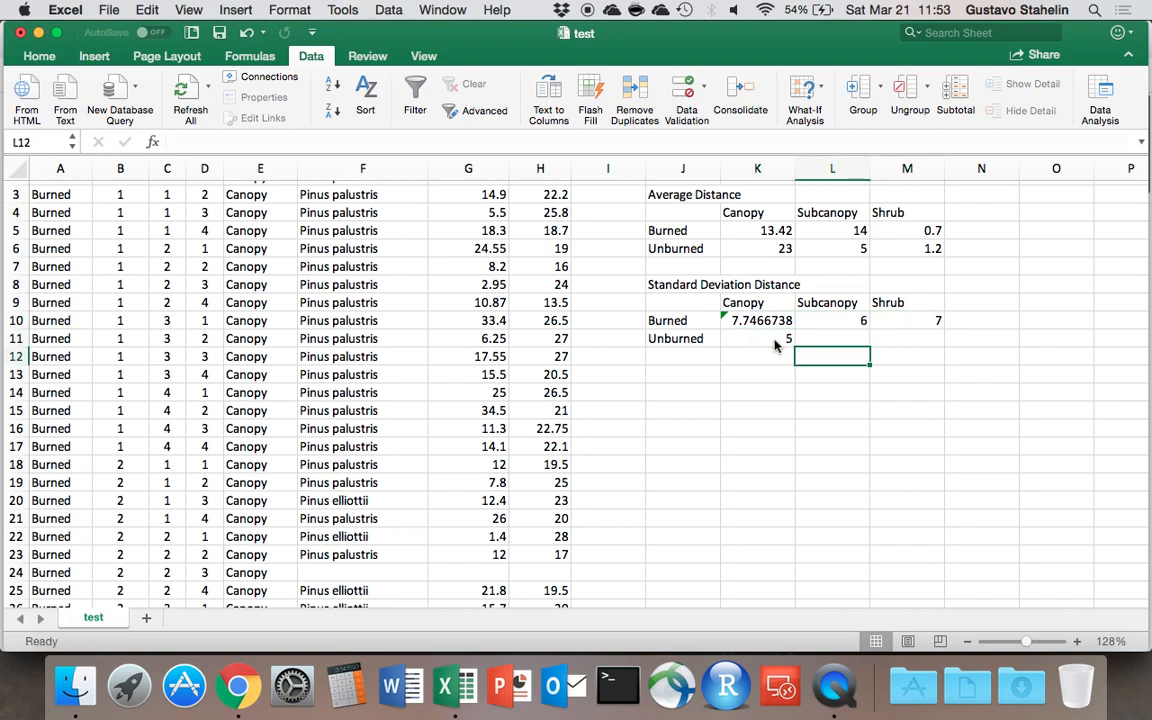
- Fill in 8 for Unburned Subcanopy and 9 for Unburned Shrub in the Standard Deviation Distance table
text(8)
key(Tab)
text(9)
key(Return)
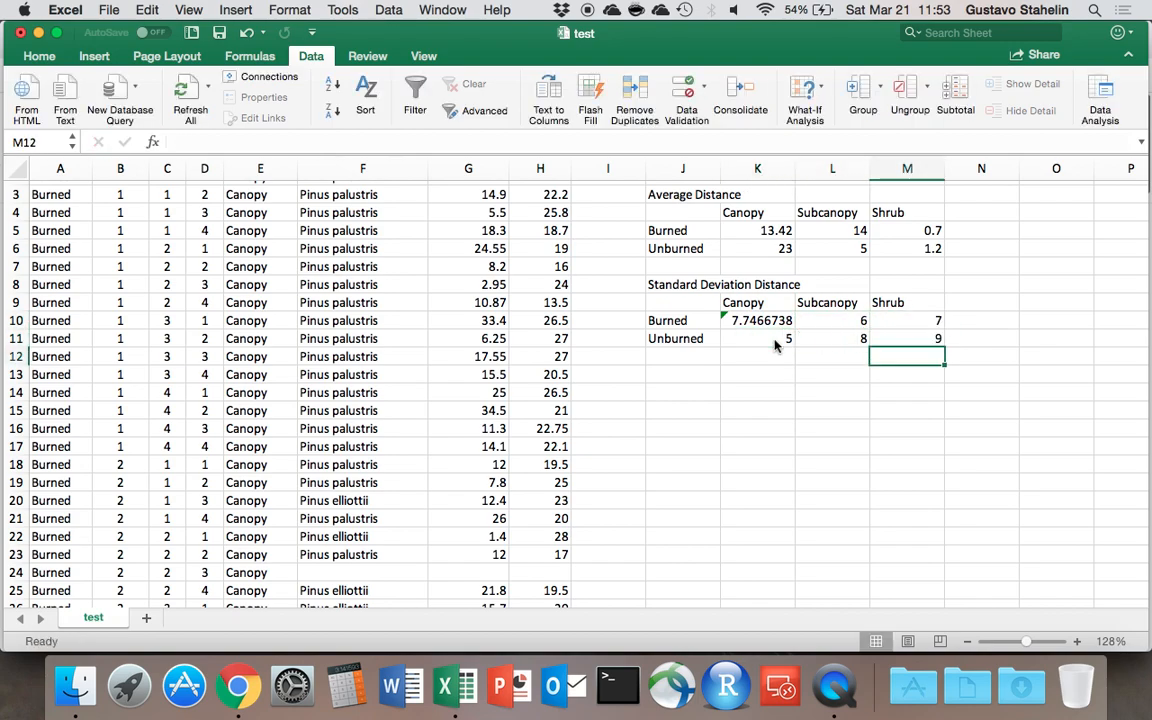
click(663, 380)
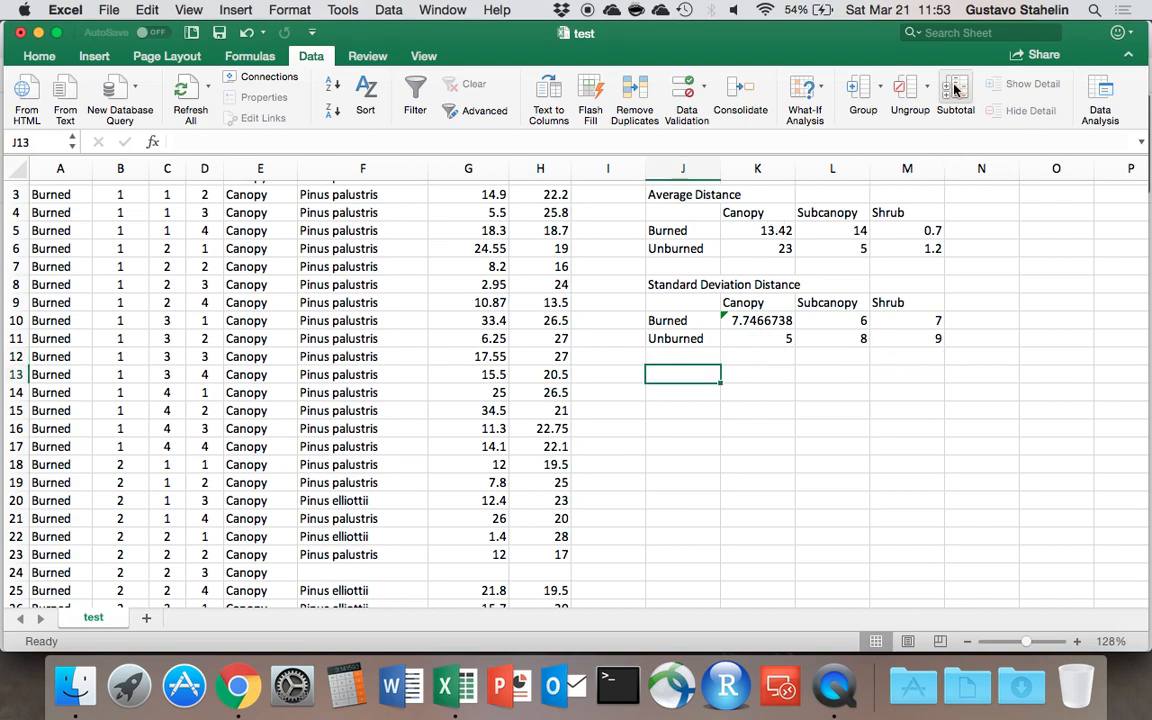
- Examine how the data columns are organised and where the burned Canopy rows change to Shrub, including their Distance and DBH entries
scroll(296, 226, up, 2)
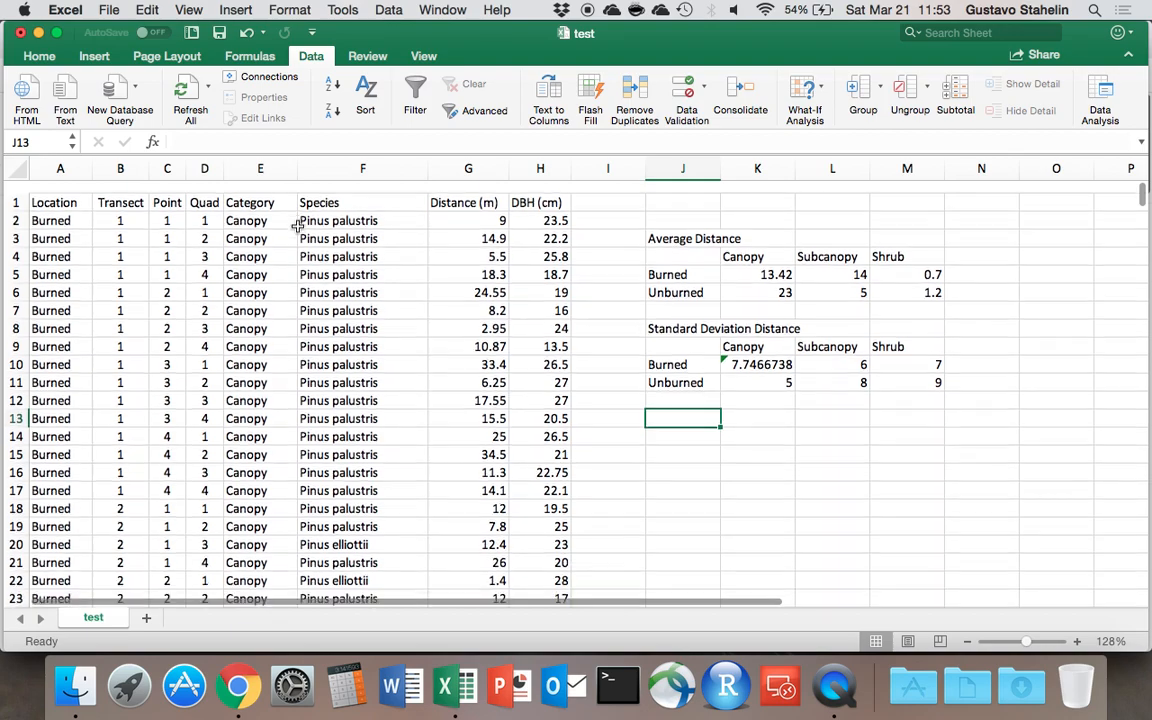
click(84, 207)
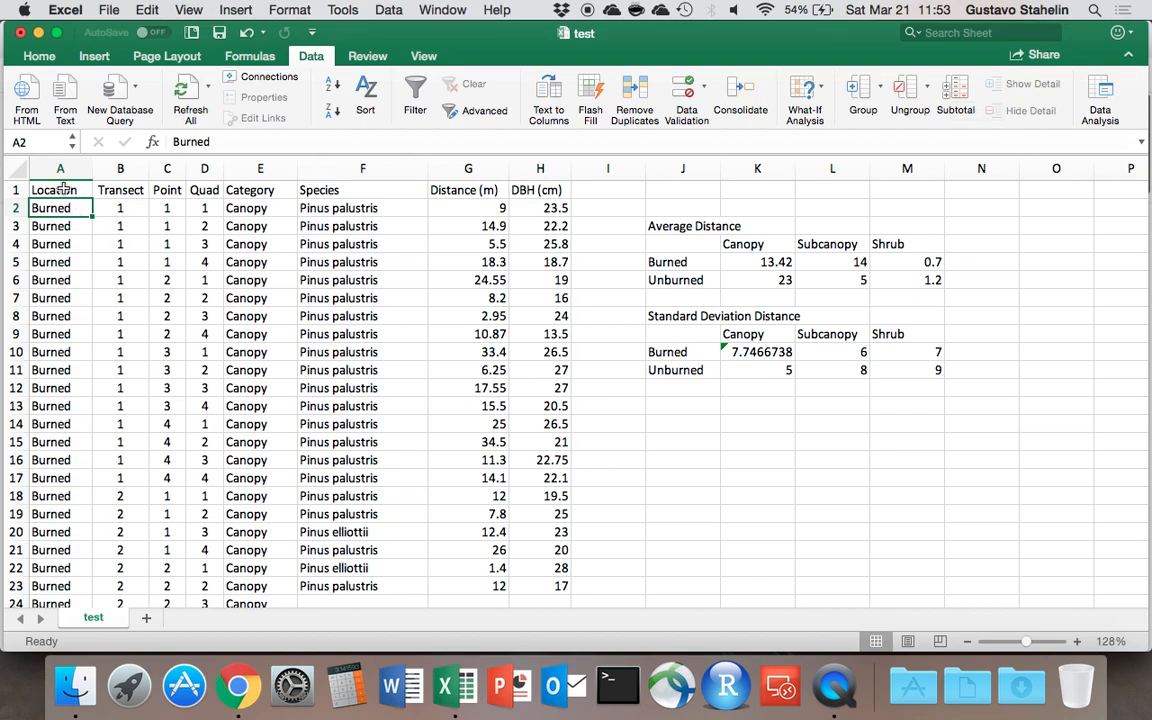
click(60, 168)
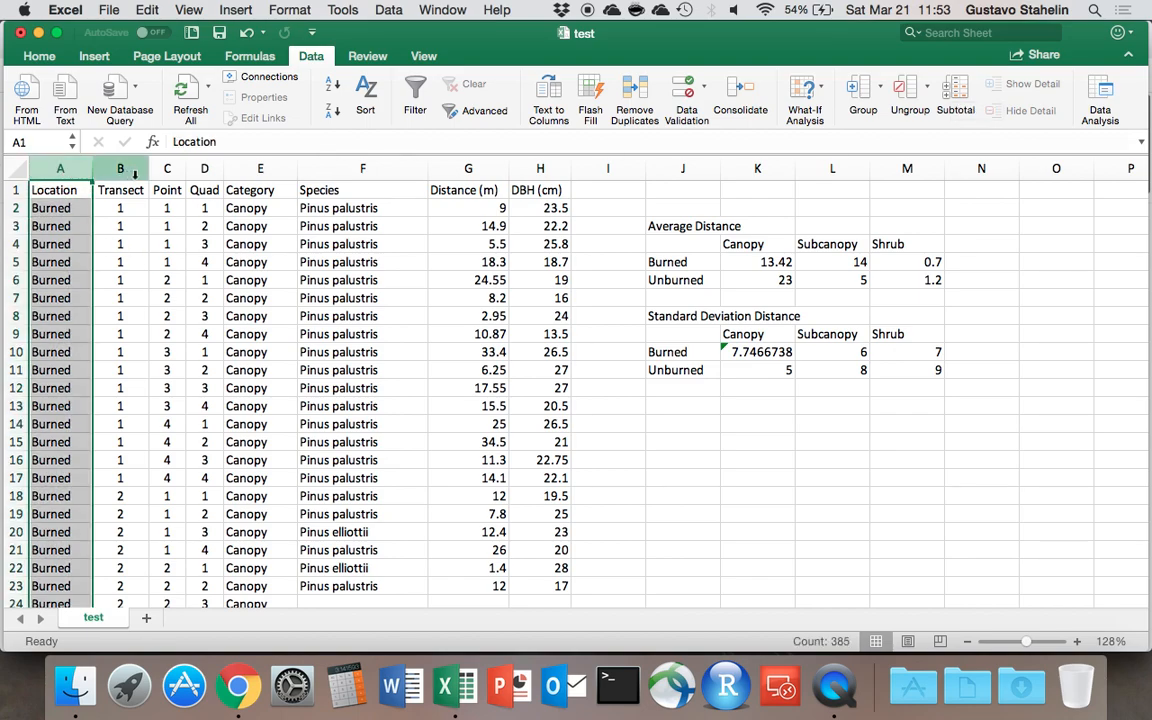
click(200, 168)
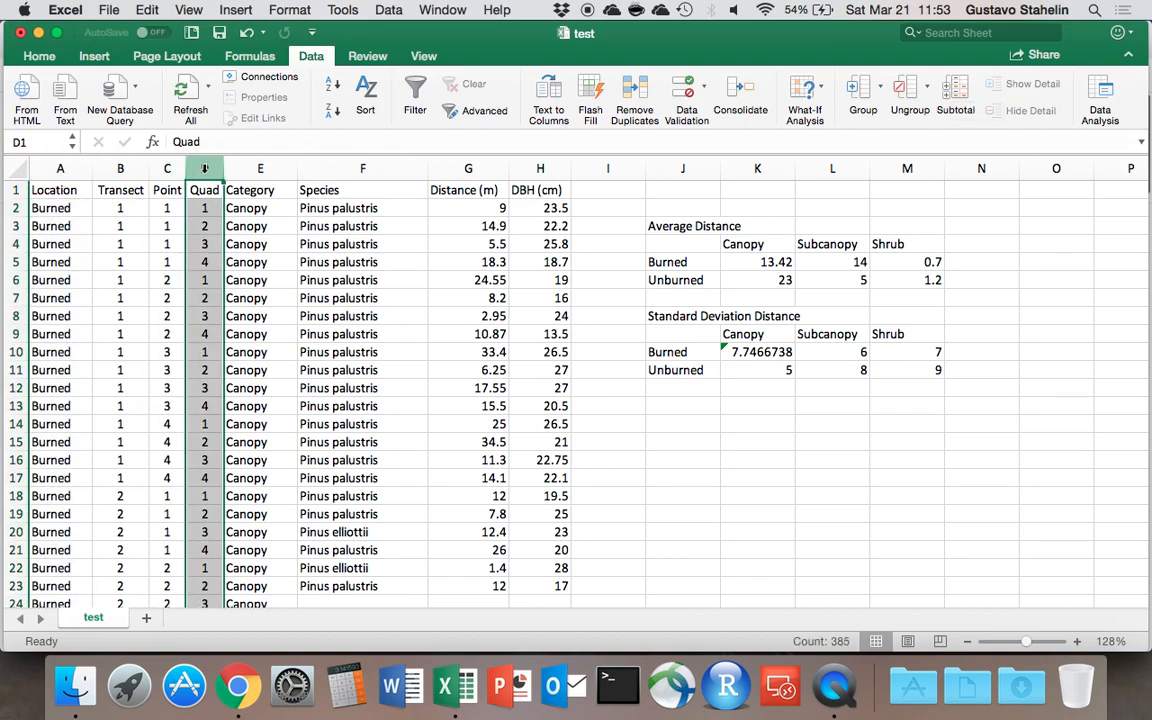
click(340, 209)
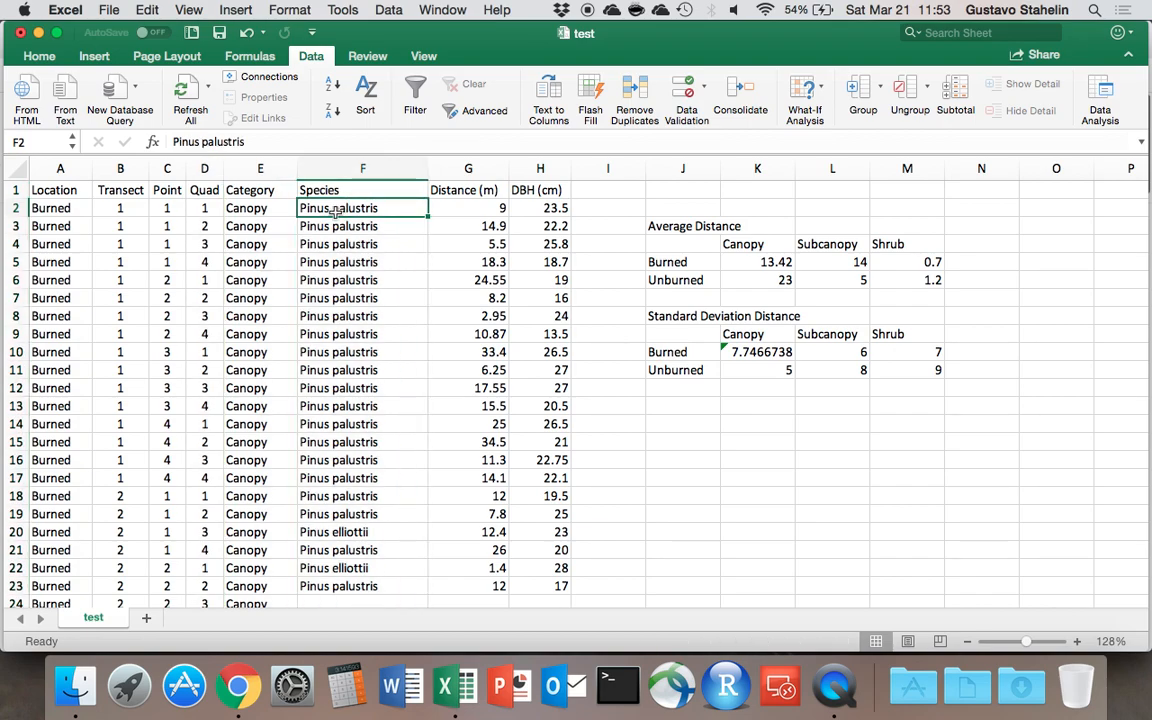
scroll(313, 212, right, 1)
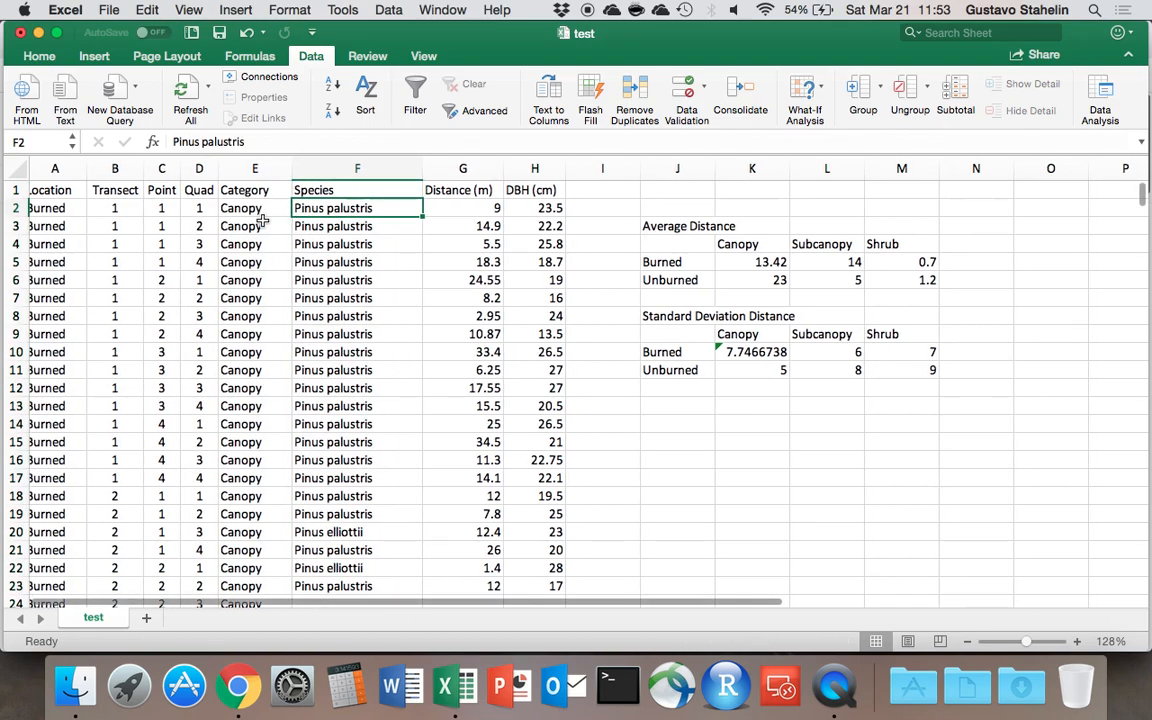
drag(258, 207, 313, 350)
scroll(312, 343, down, 10)
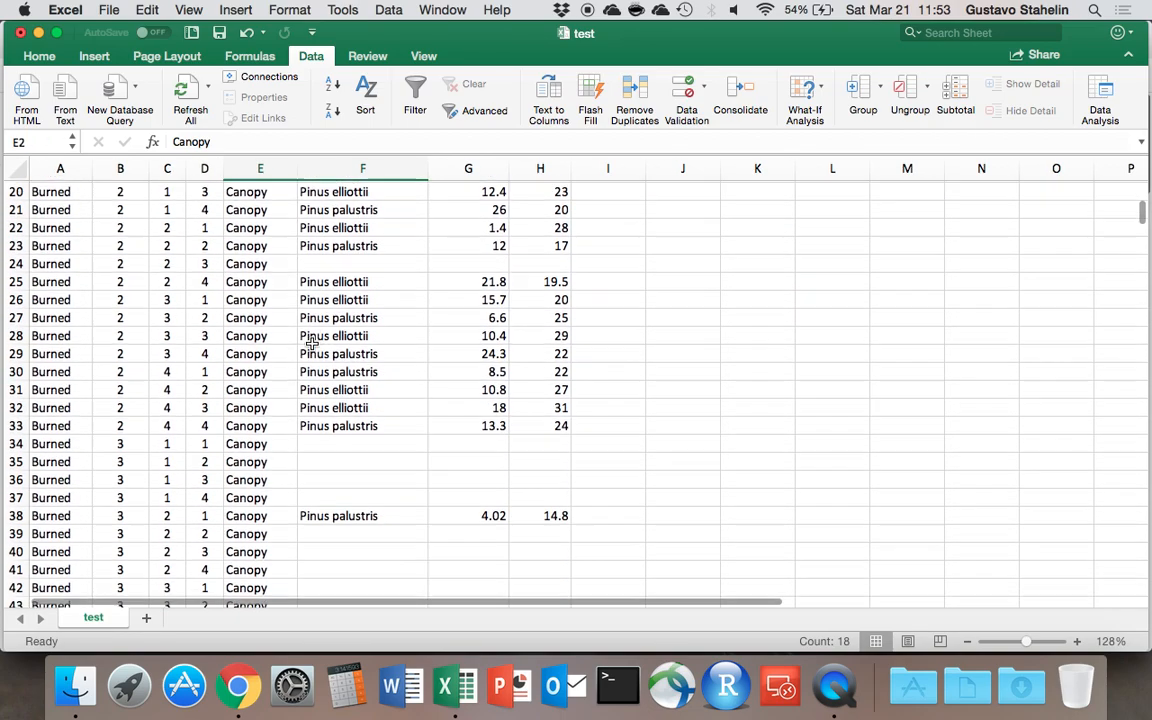
scroll(312, 343, down, 5)
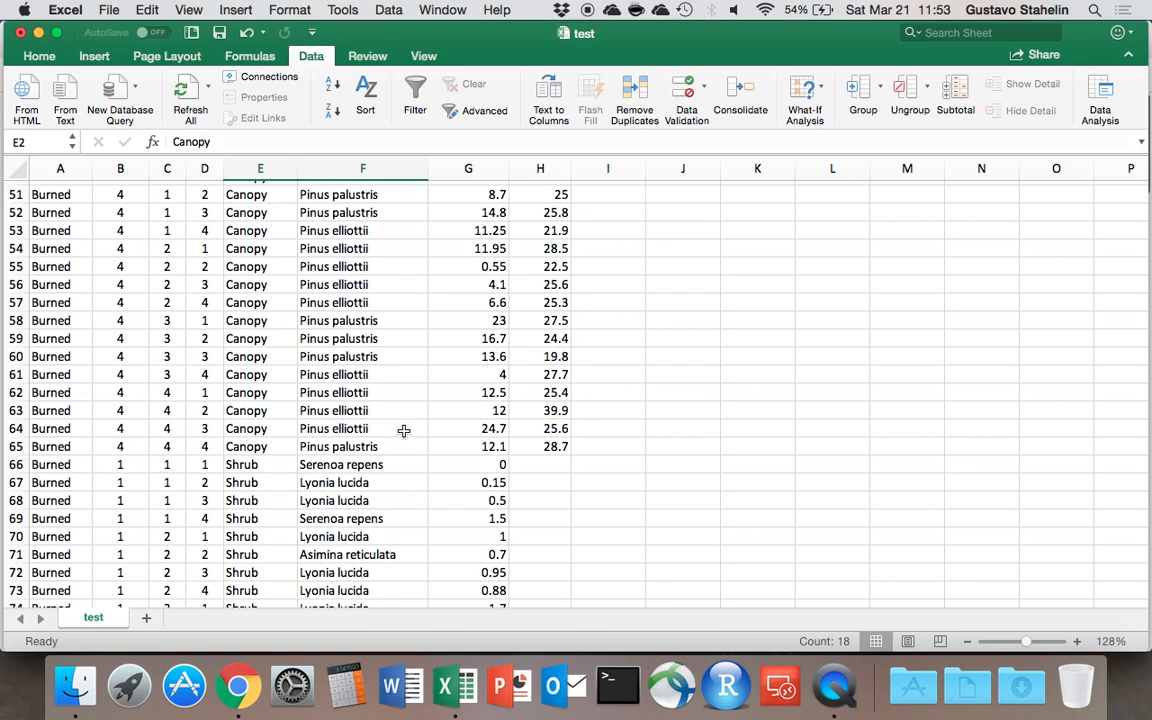
click(488, 464)
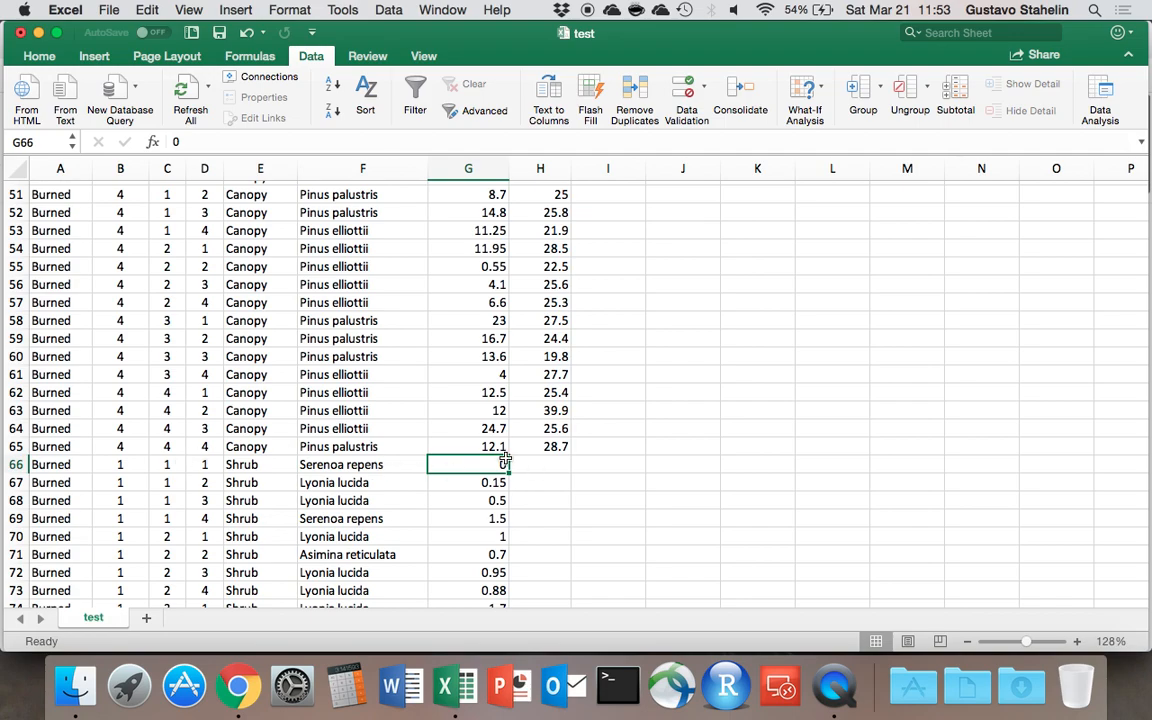
drag(488, 446, 492, 267)
drag(555, 447, 553, 270)
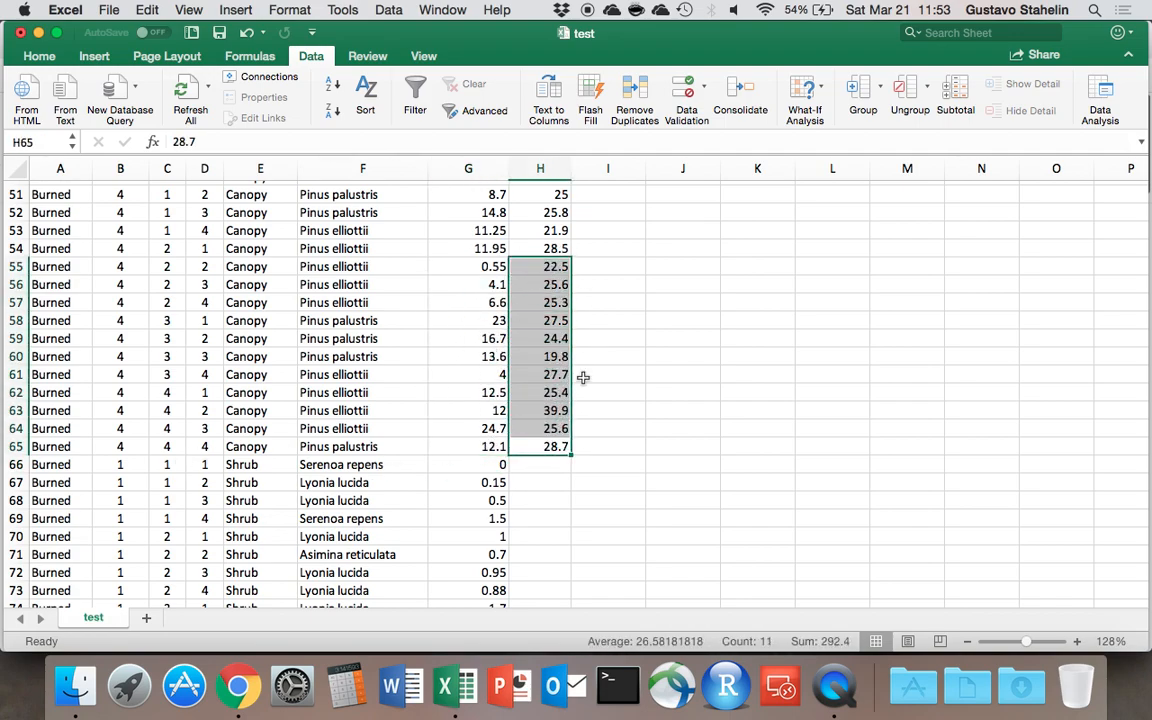
scroll(600, 355, up, 15)
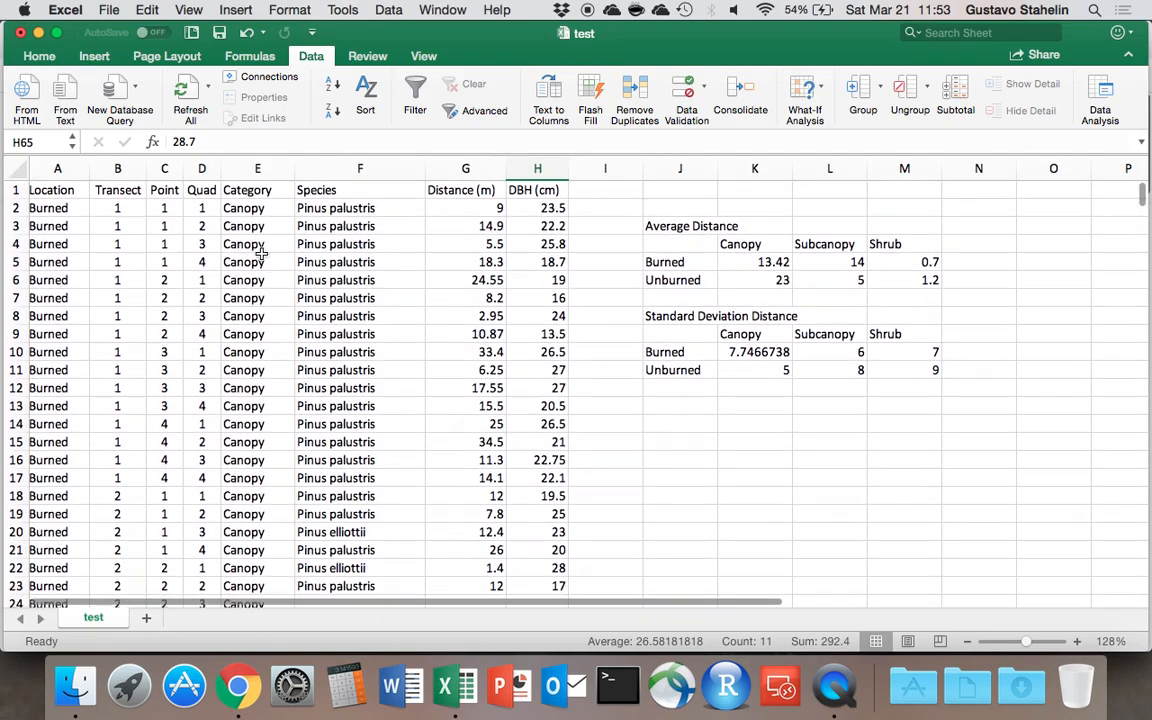
- Add subtotals to the data that average Distance (m) and DBH (cm) at each change in Category, replacing current subtotals
click(238, 228)
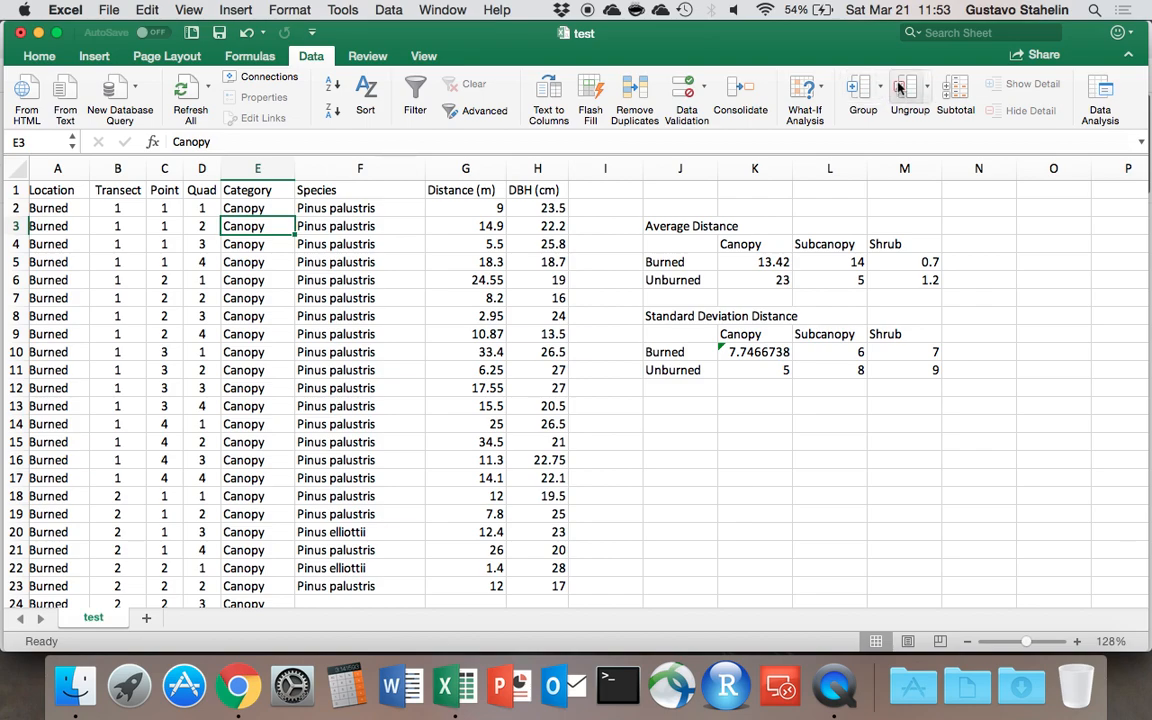
click(955, 90)
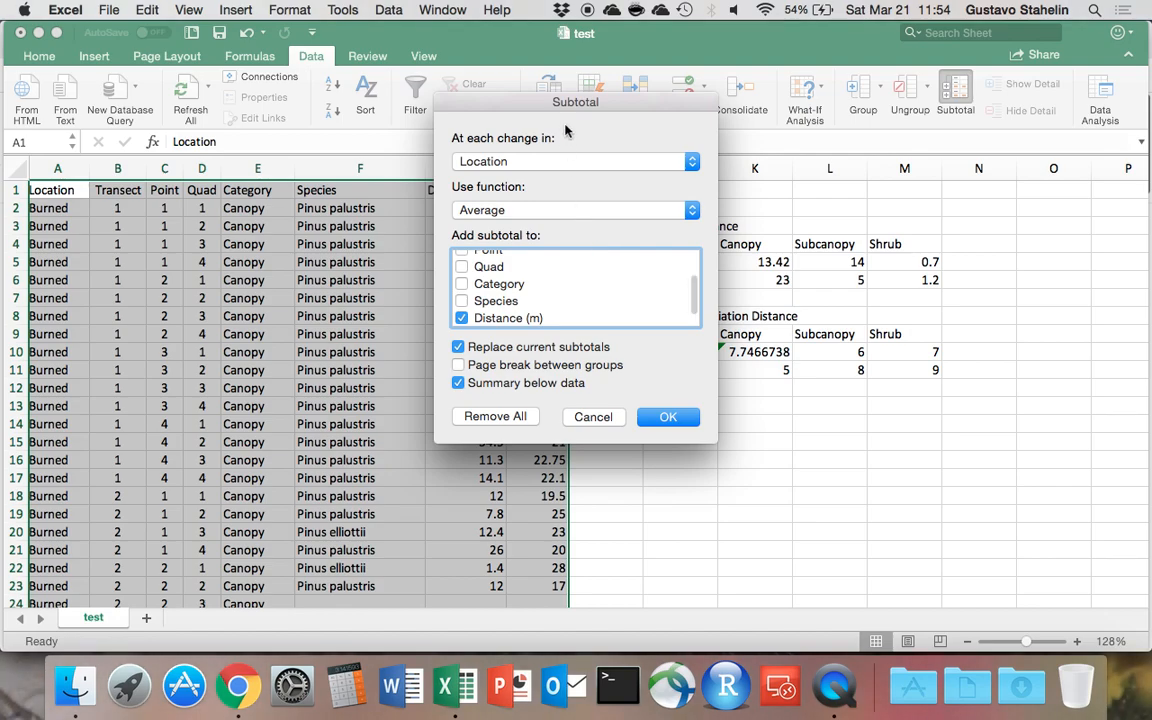
drag(586, 104, 803, 88)
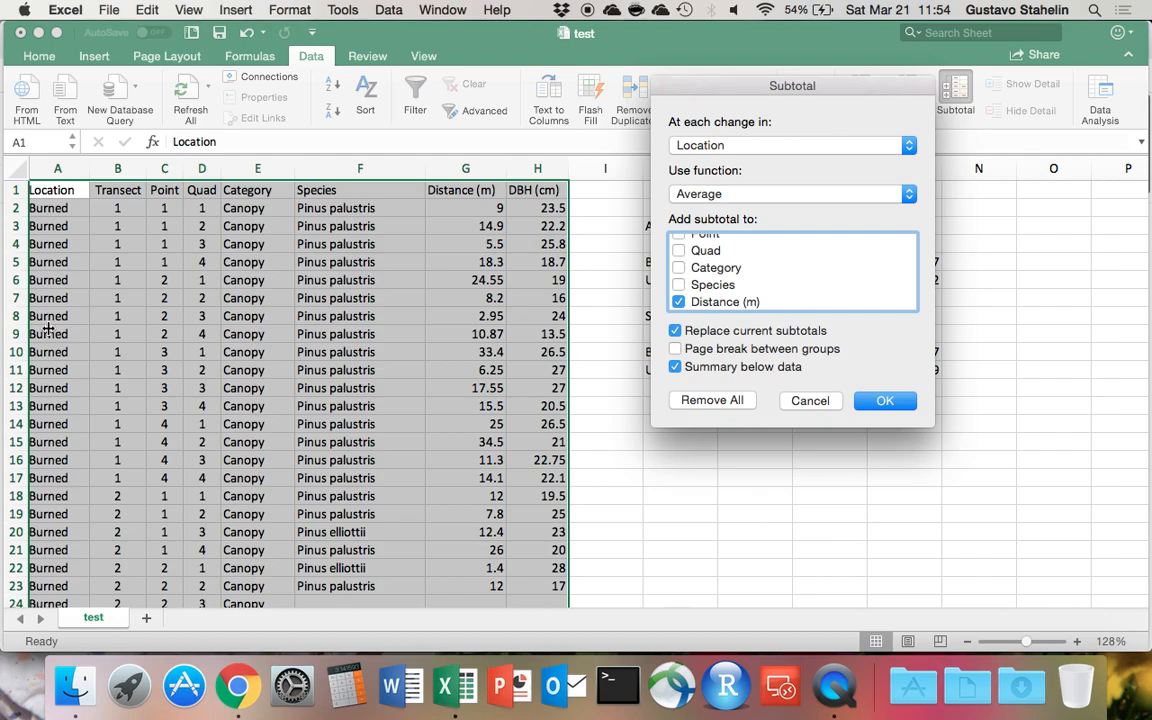
click(730, 146)
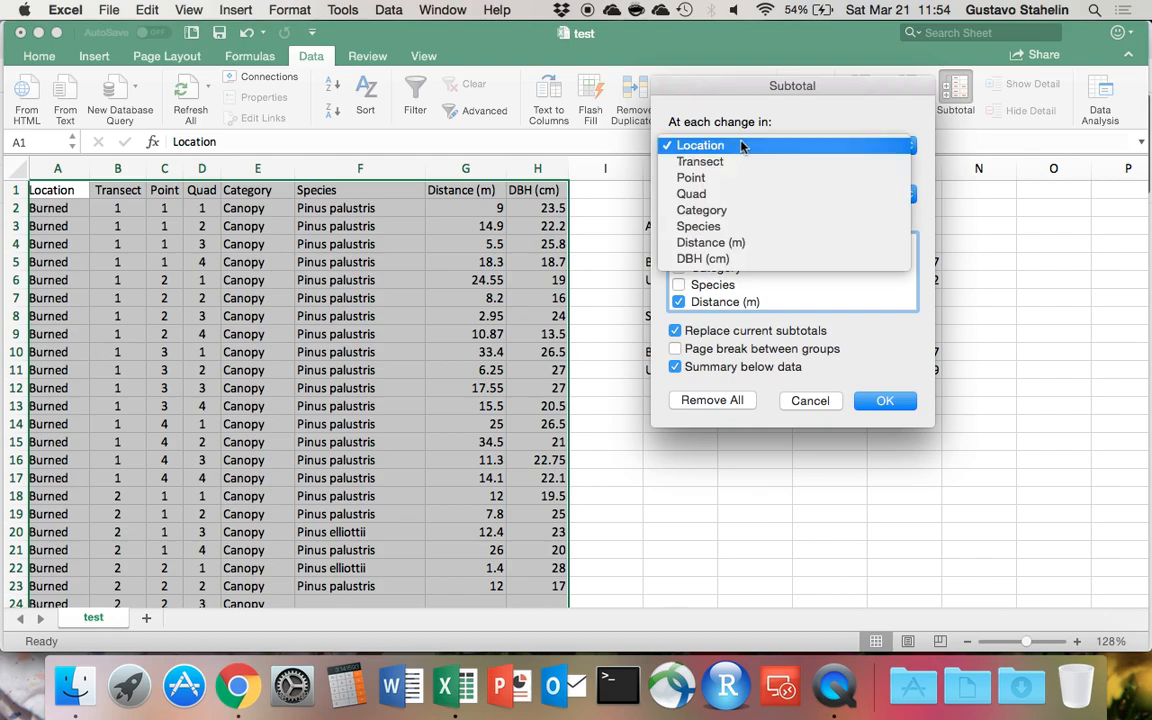
click(730, 211)
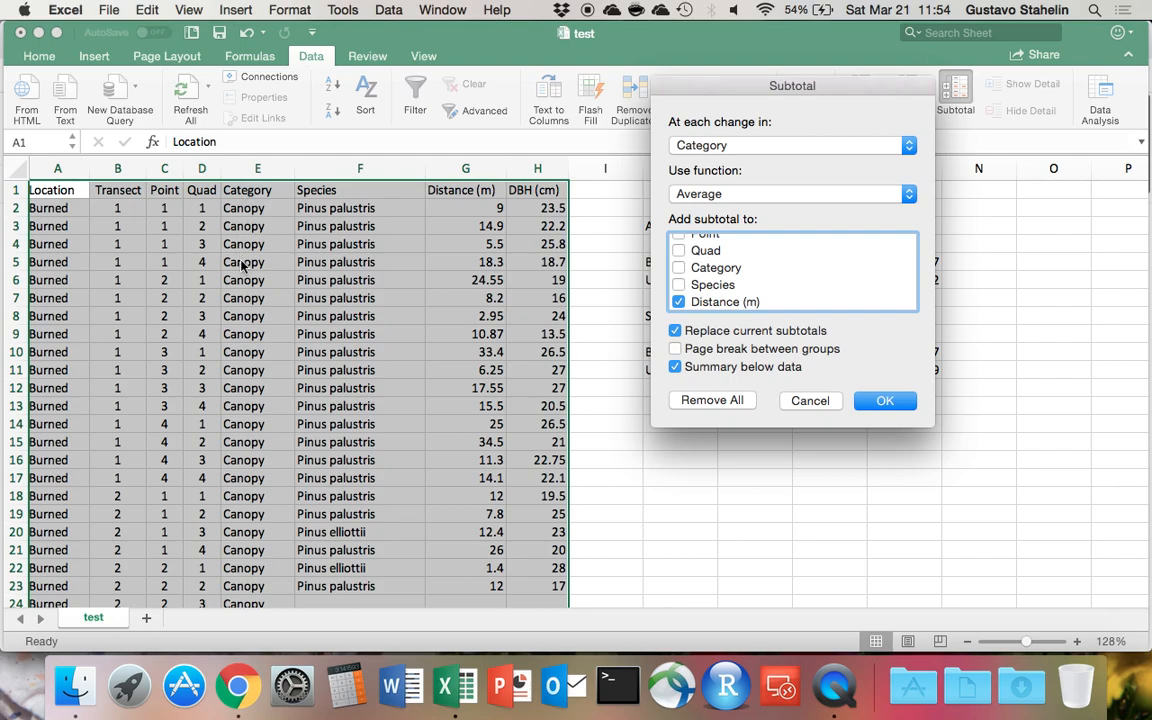
click(762, 193)
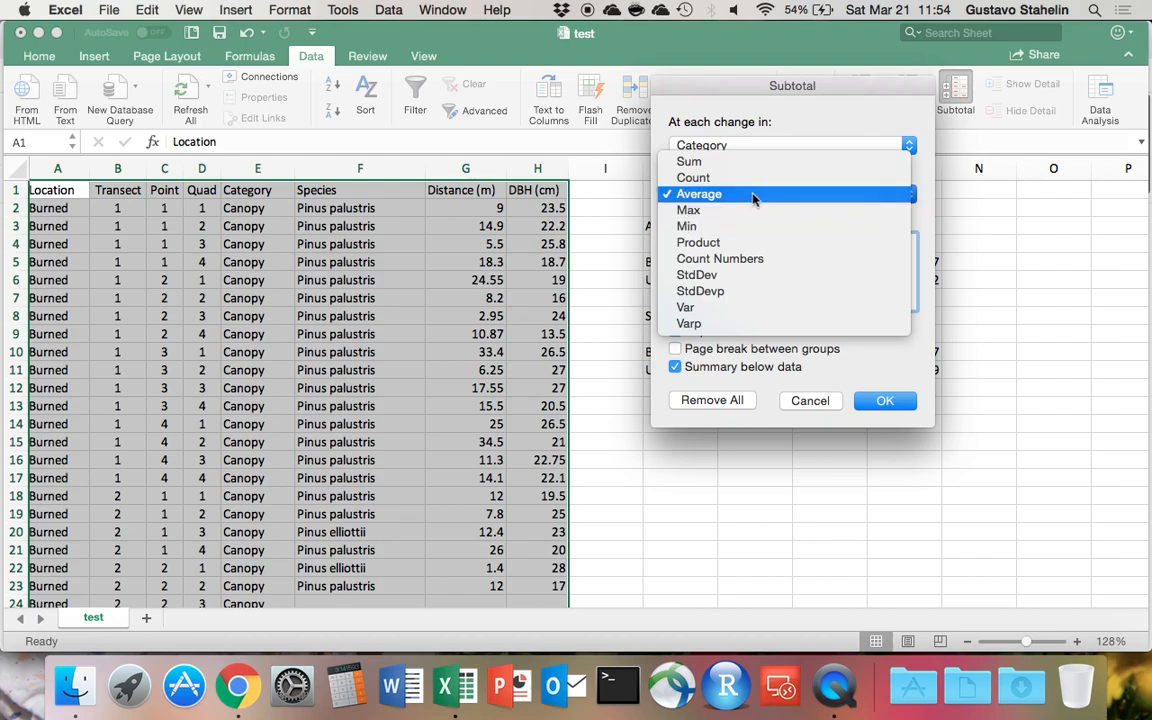
click(753, 193)
scroll(747, 264, up, 3)
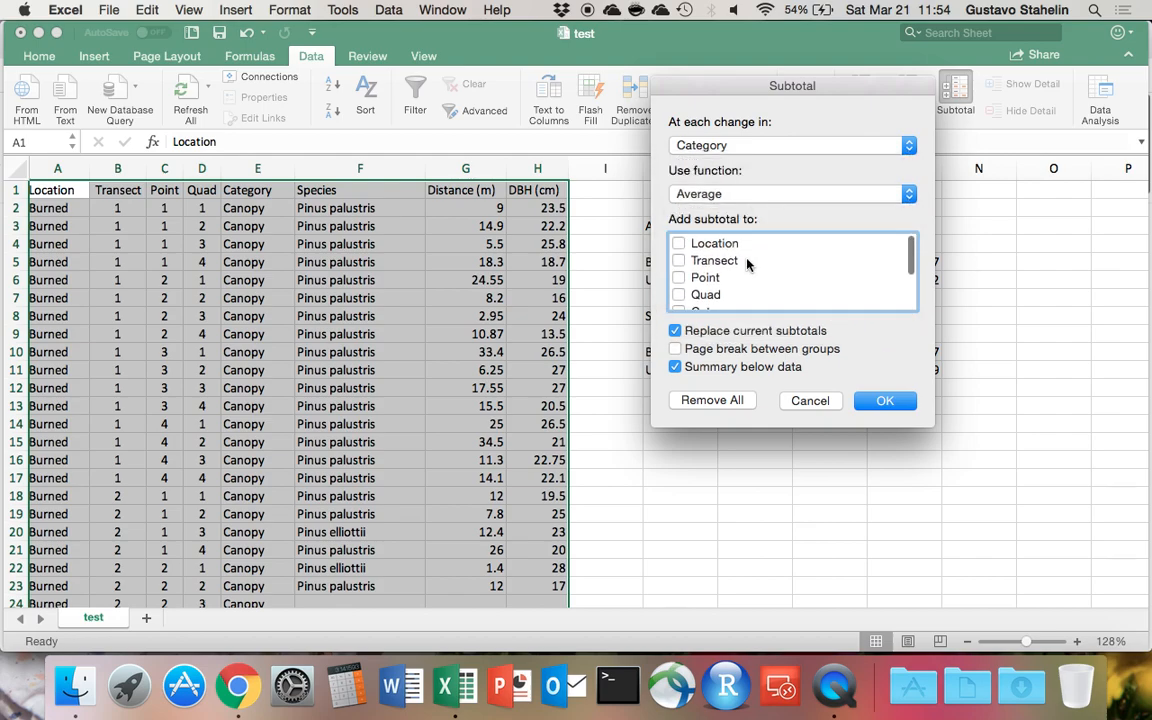
scroll(747, 264, down, 5)
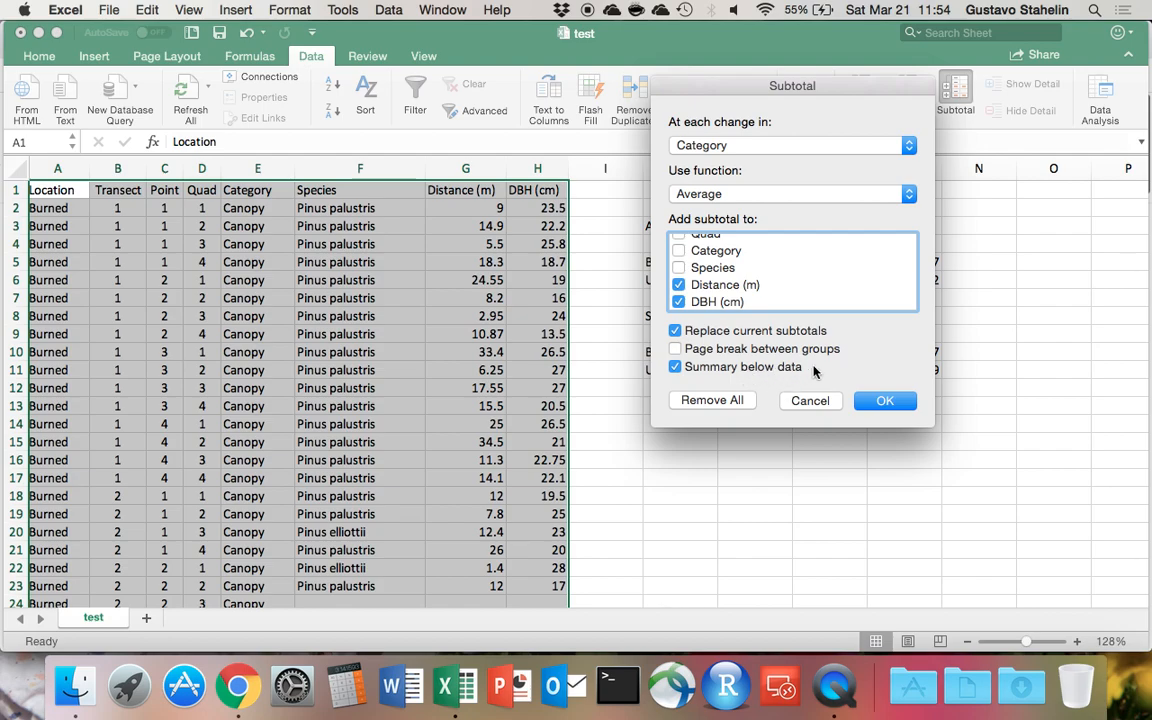
click(884, 401)
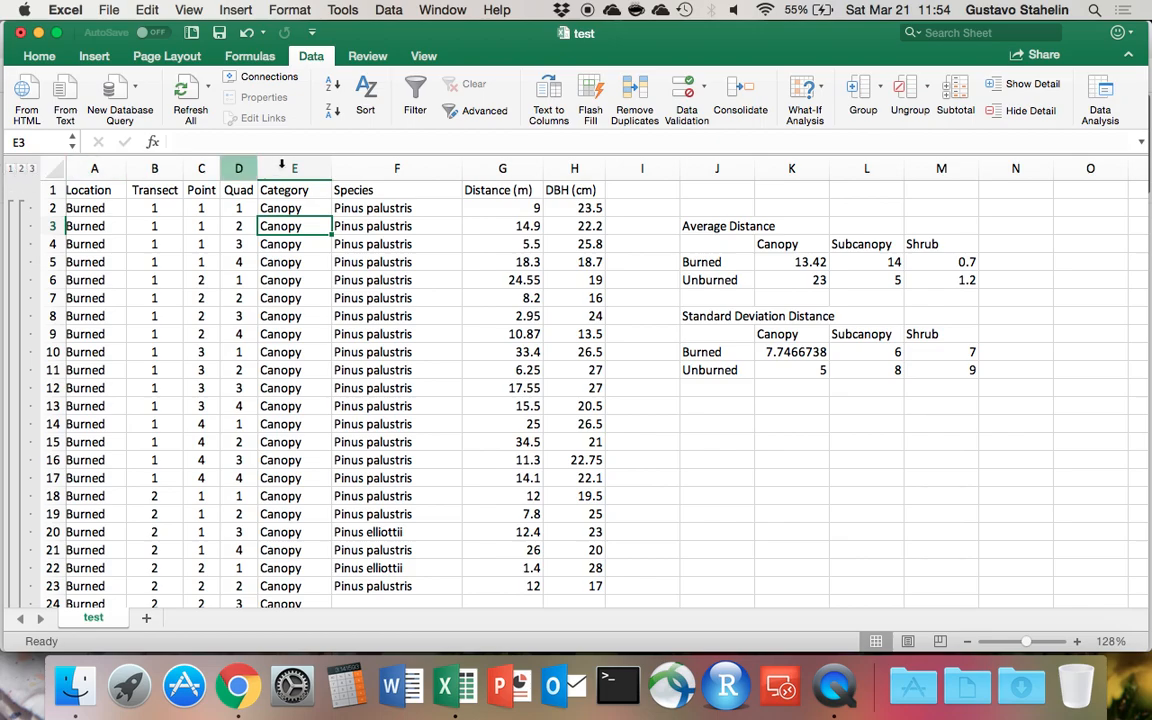
- Inspect the distance subtotal in the first Canopy Average row and compare it with the Average Distance table
scroll(398, 262, down, 15)
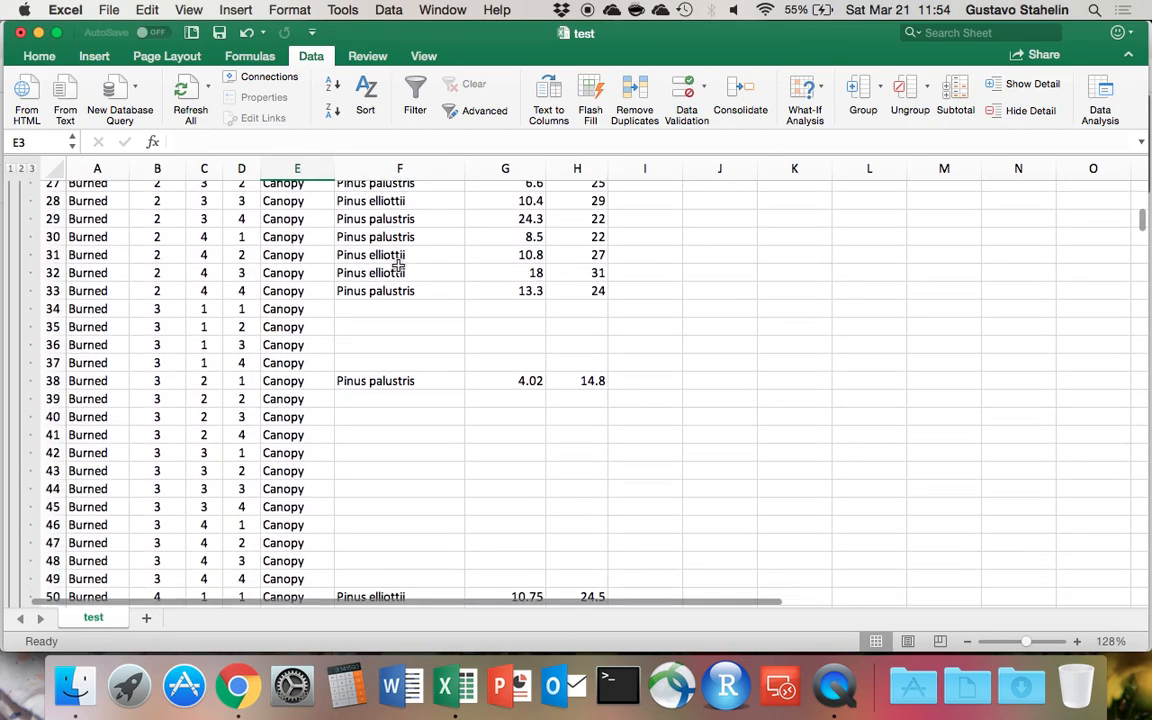
scroll(398, 263, down, 4)
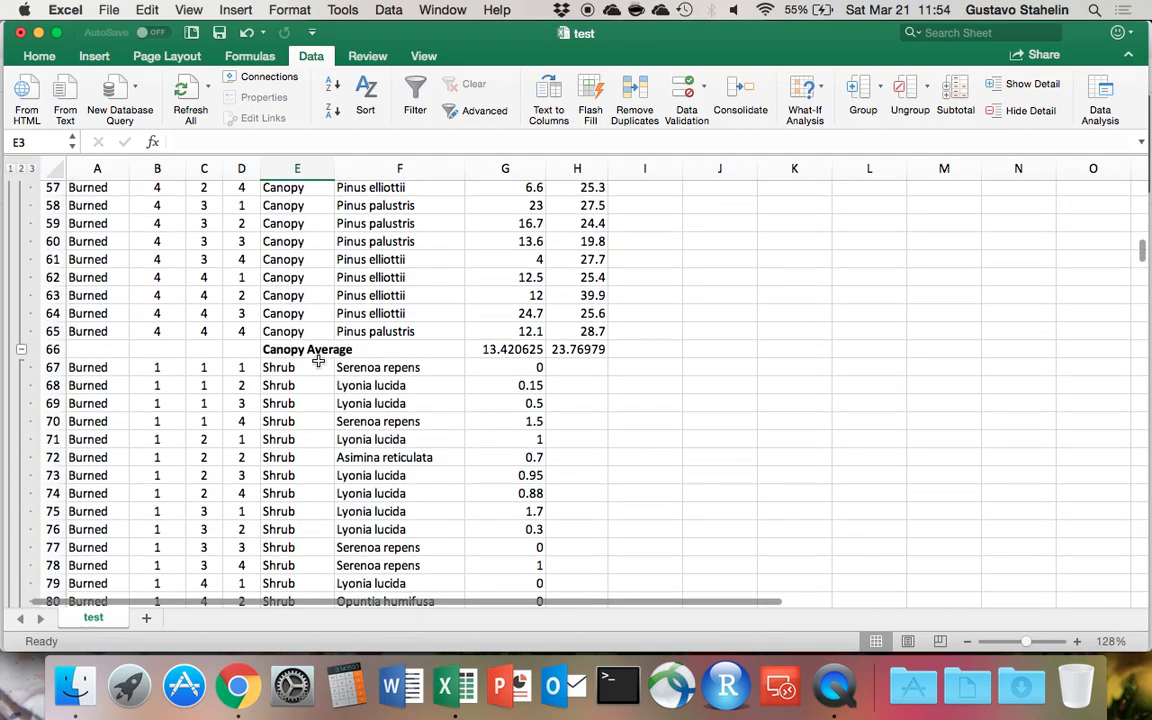
click(513, 348)
scroll(760, 285, up, 20)
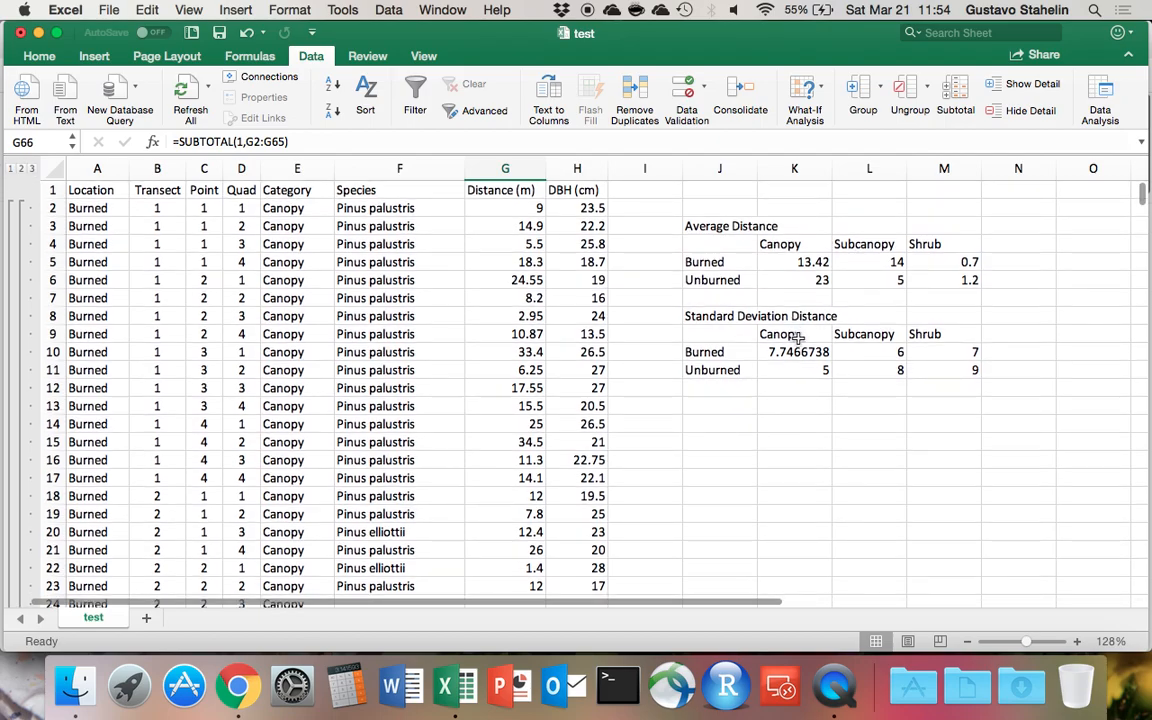
- Examine the burned Shrub Average row, its DBH (cm) subtotal formula and the shrub DBH entries it covers
scroll(548, 424, down, 15)
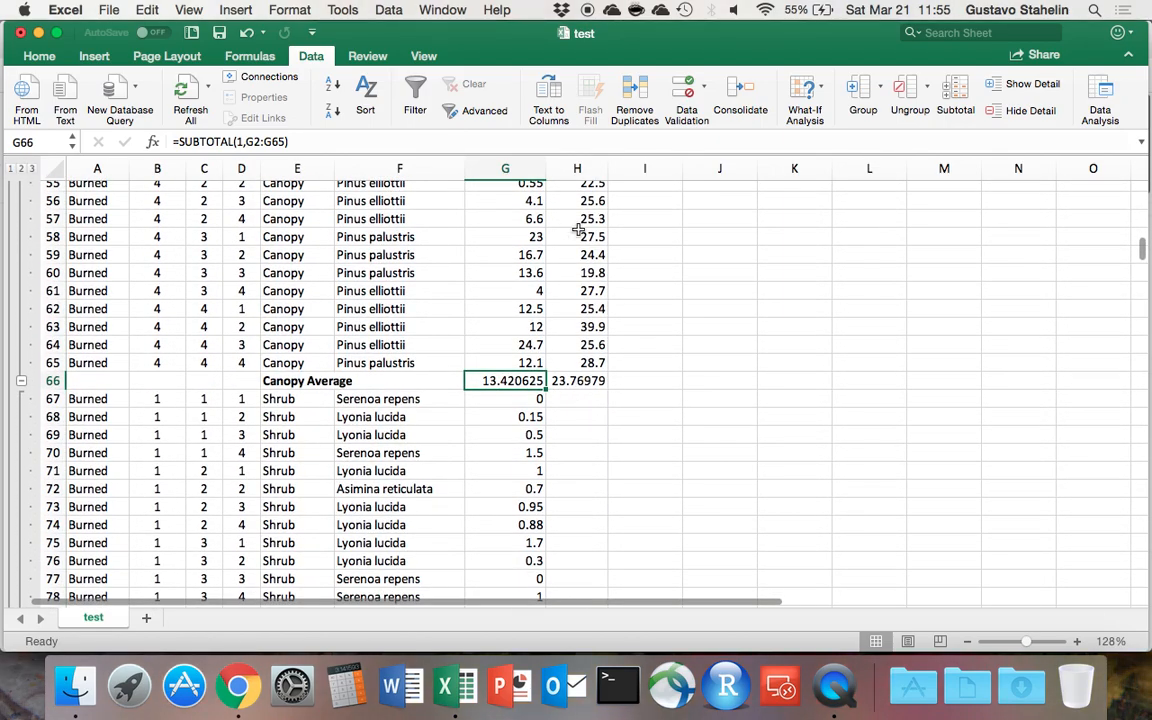
scroll(591, 229, up, 2)
scroll(593, 451, down, 20)
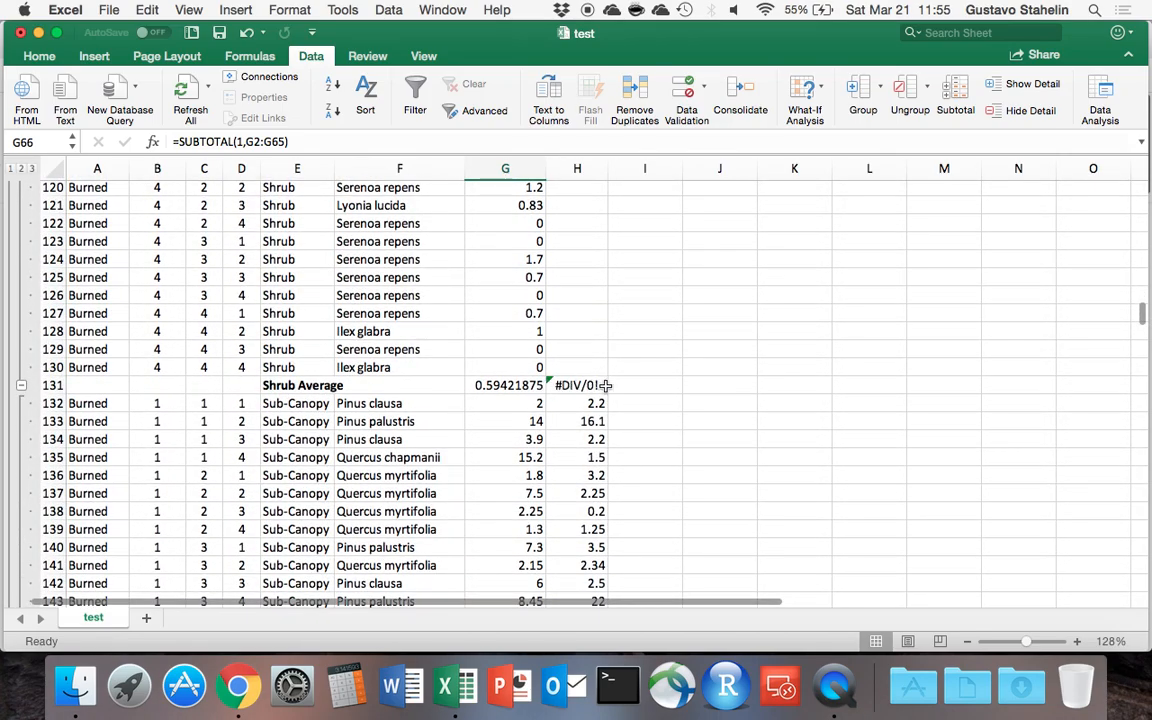
click(574, 385)
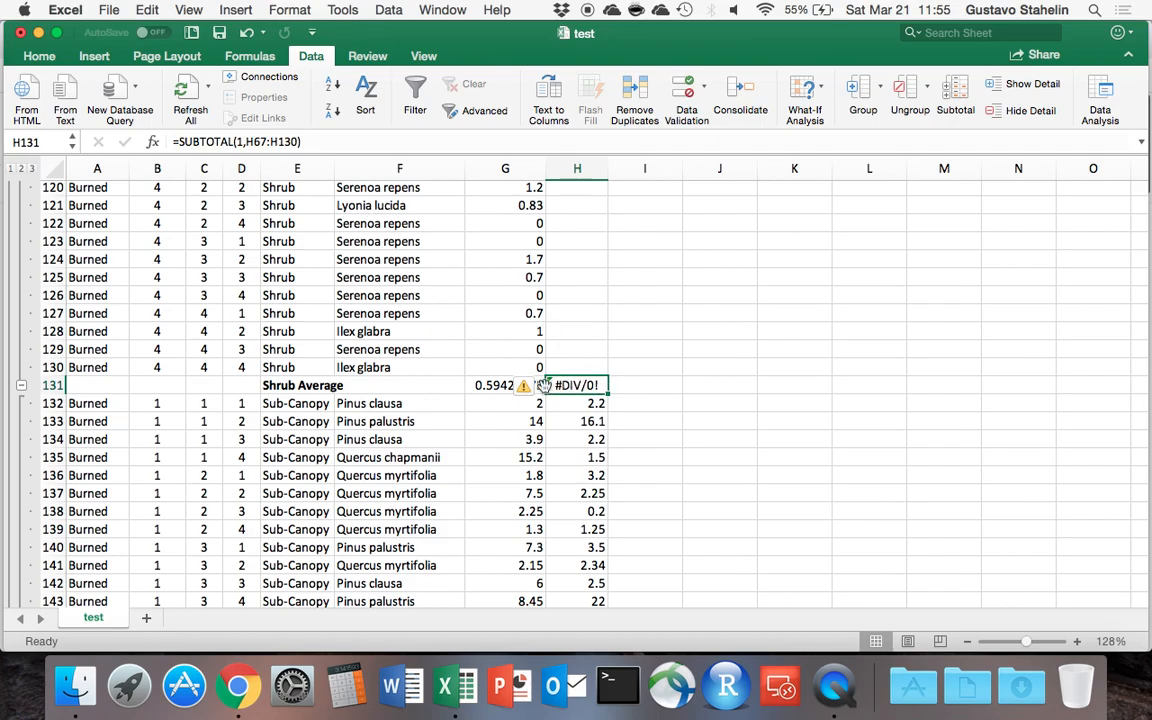
scroll(543, 385, down, 15)
scroll(543, 385, down, 3)
scroll(543, 385, up, 20)
scroll(543, 385, down, 12)
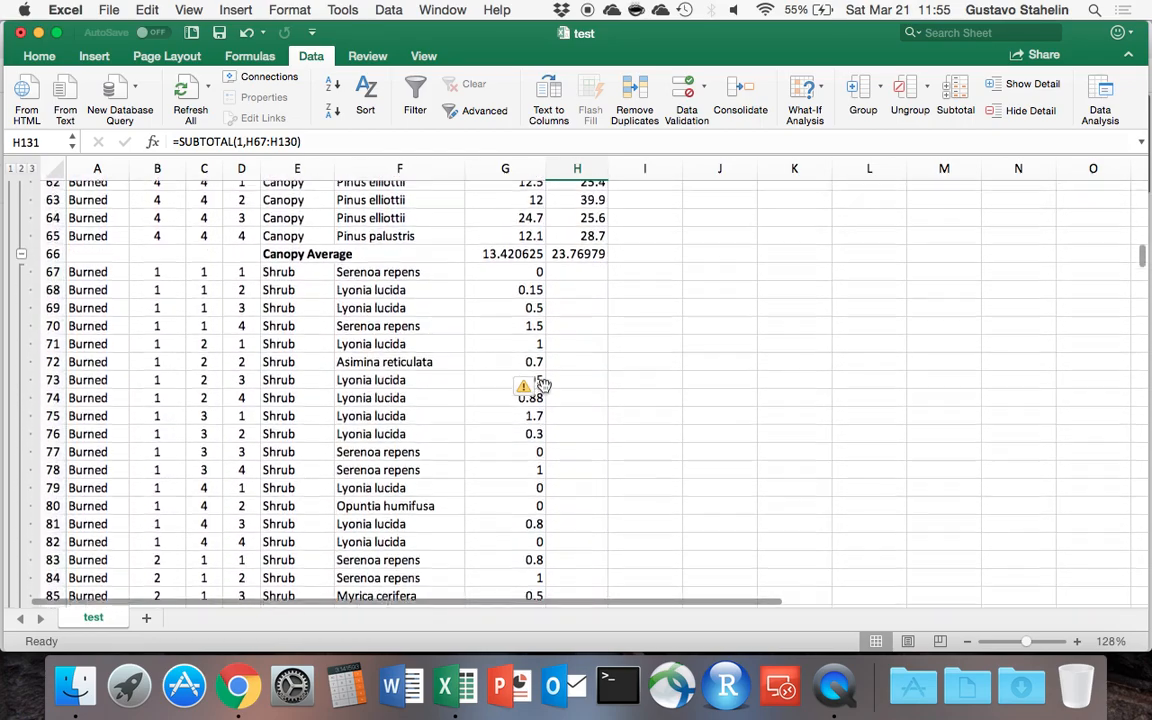
scroll(543, 385, up, 3)
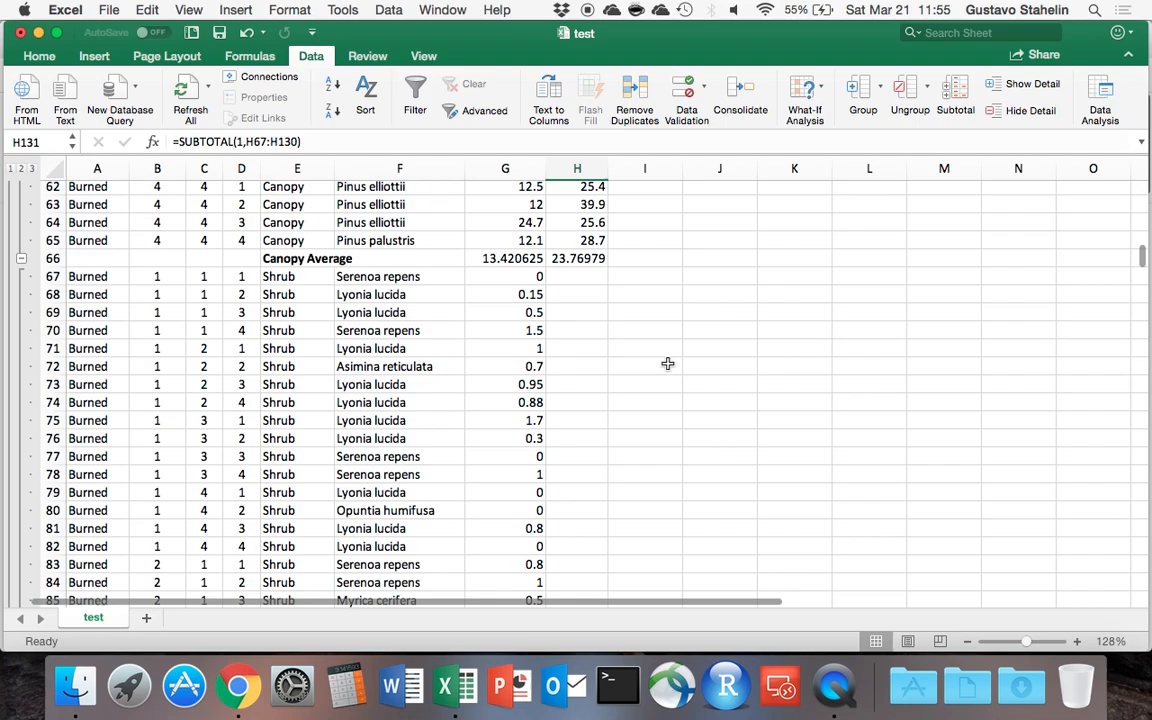
- Inspect the Distance (m) and DBH (cm) subtotal formulas in the burned Canopy Average row
click(489, 258)
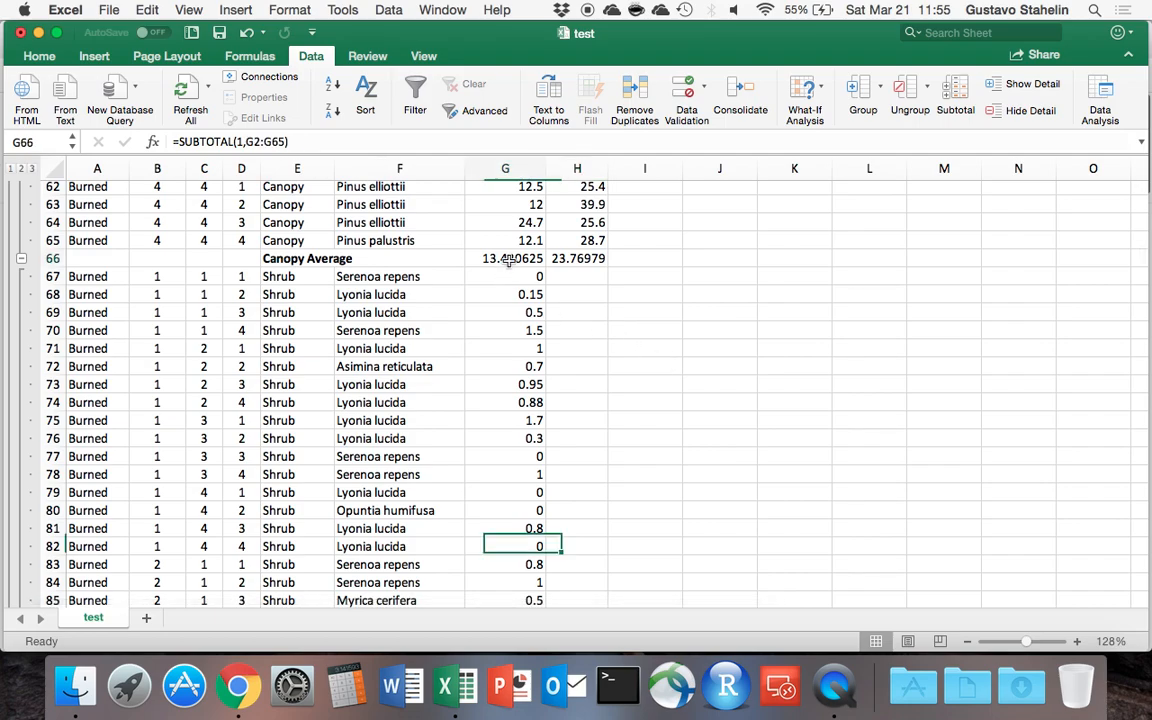
double_click(490, 258)
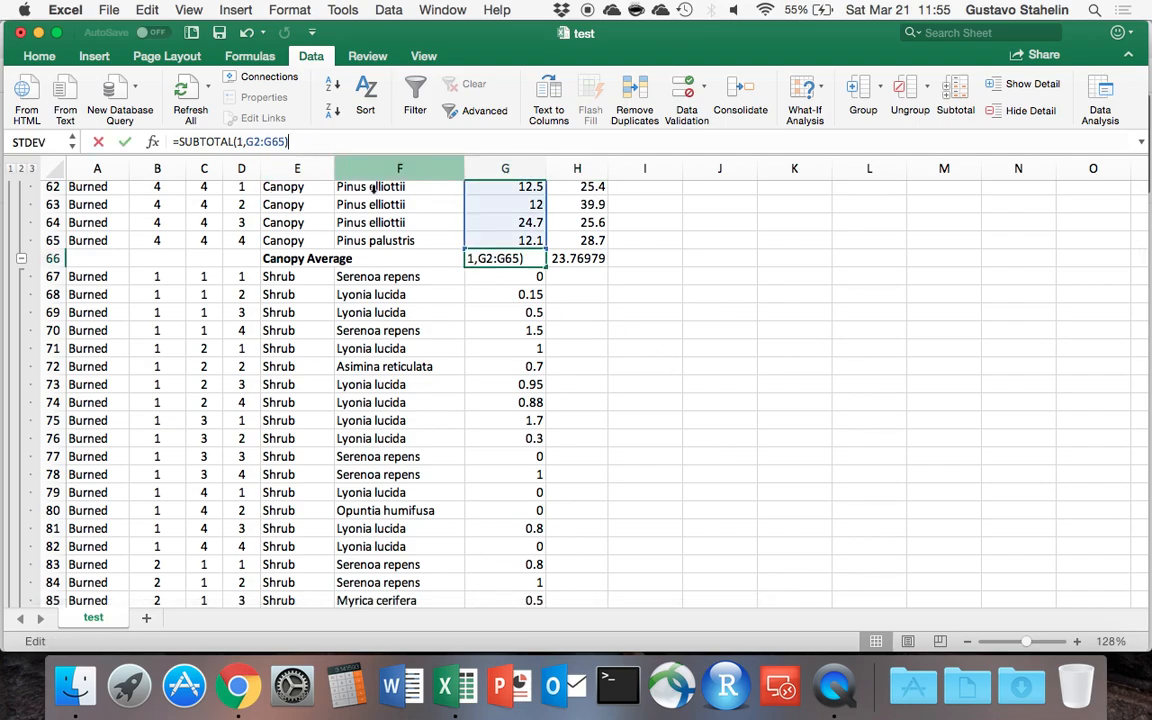
click(540, 280)
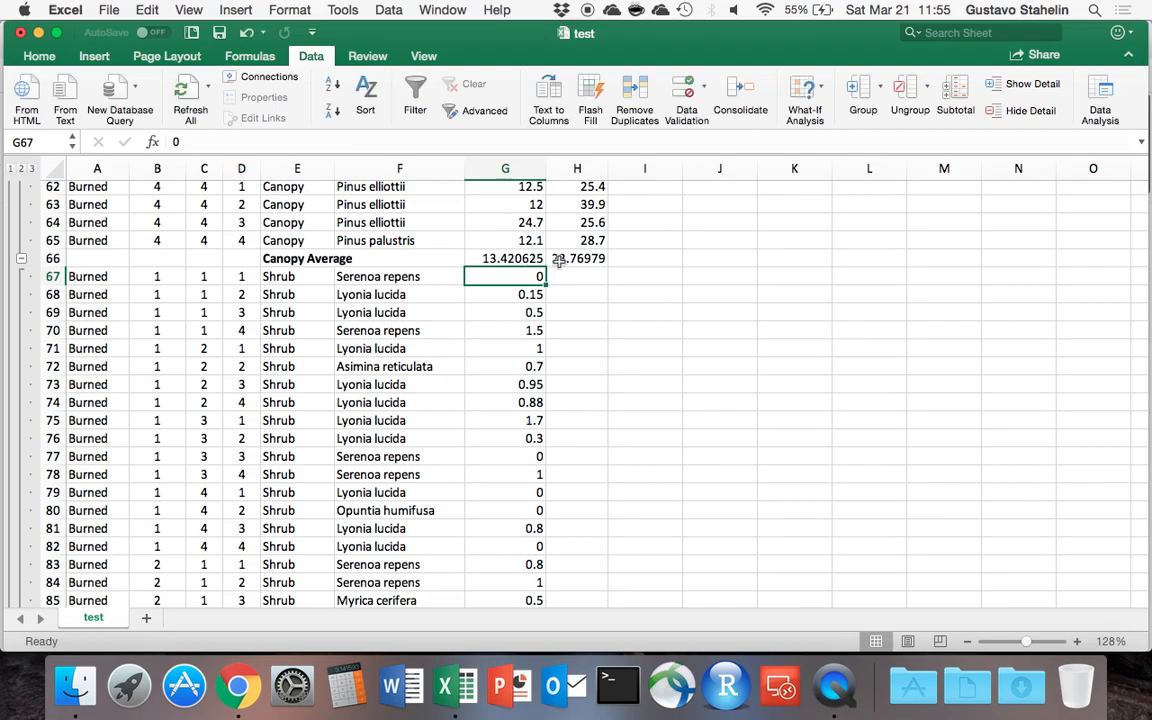
click(592, 262)
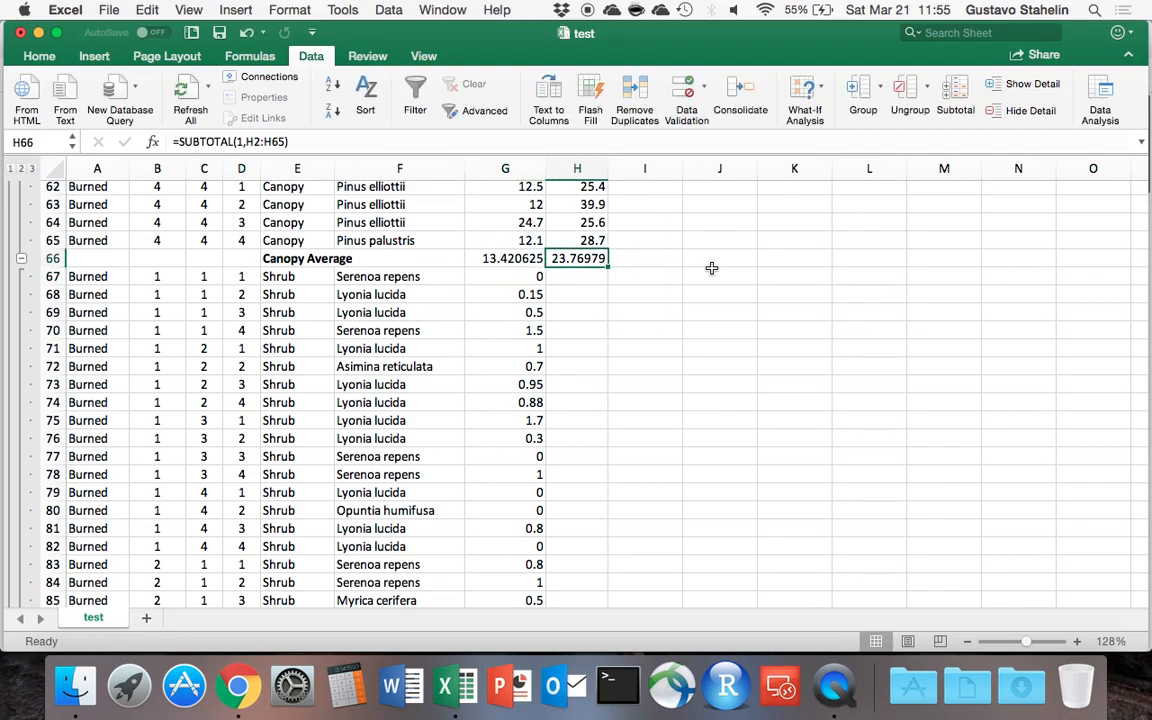
scroll(711, 268, up, 20)
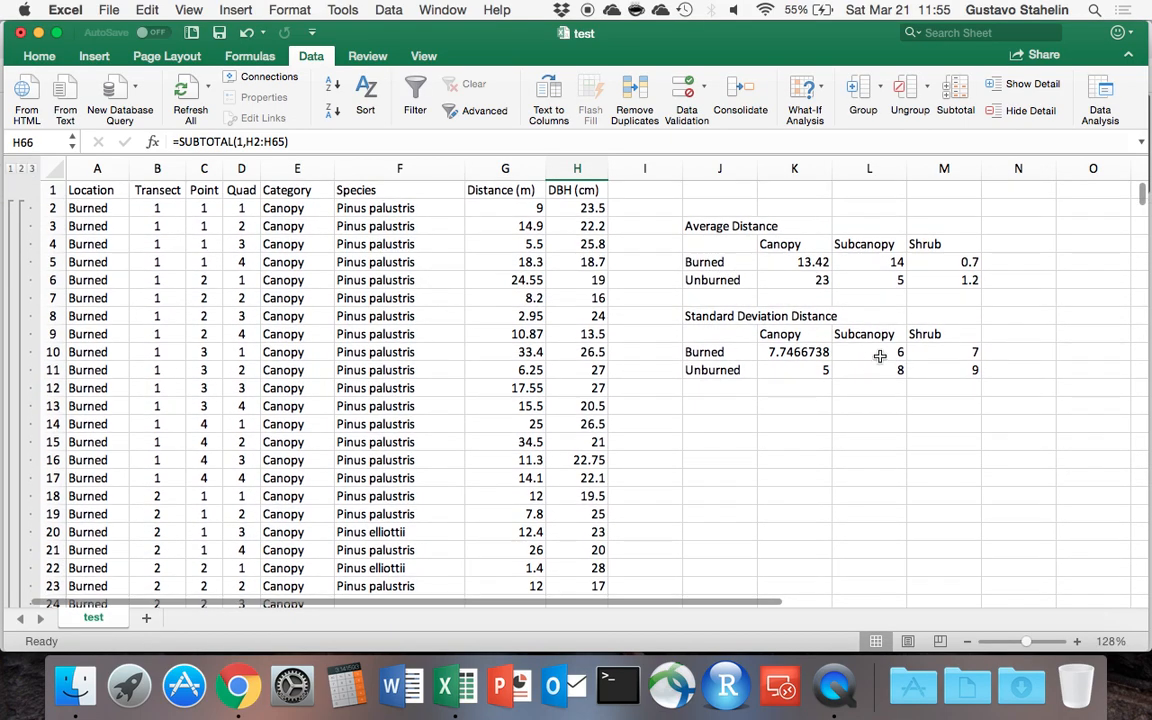
- Enter 23.76 for Burned Shrub in the Standard Deviation Distance table and clear that cell again
click(879, 356)
key(Tab)
text(23.76)
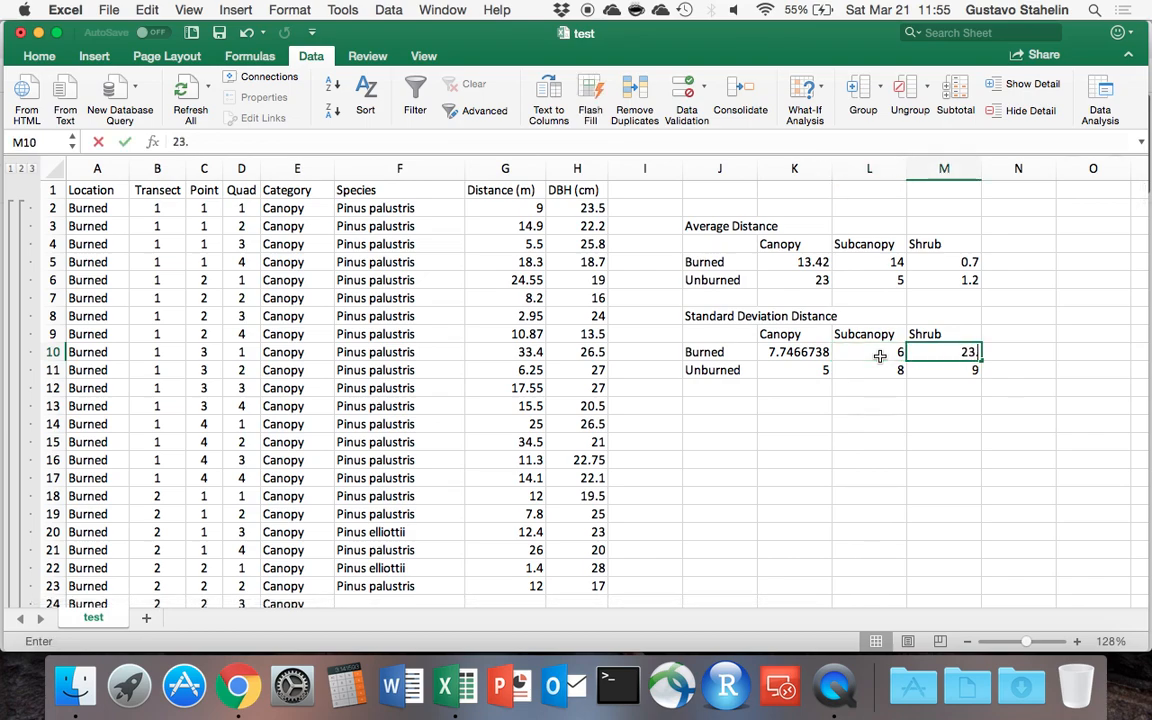
key(Return)
key(Up)
key(Delete)
- Set the Burned Shrub value in the Average Distance table to 23.76
key(Up)
key(Up)
key(Up)
key(Up)
key(Up)
text(23)
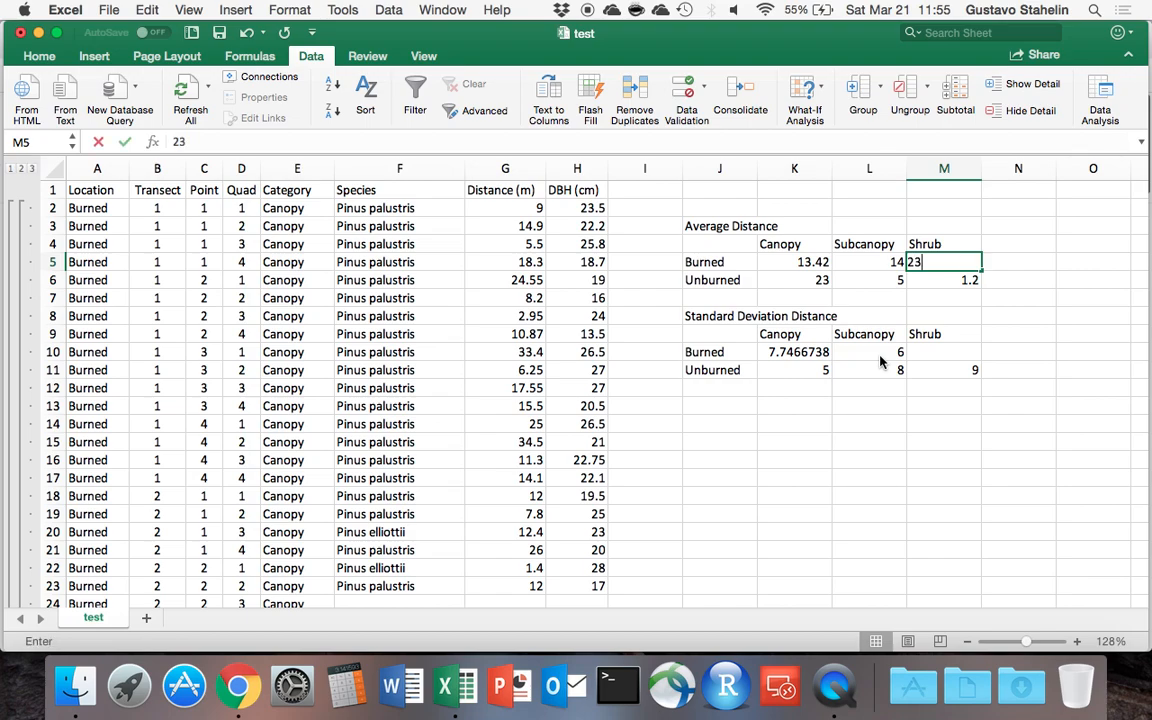
text(.76)
key(Return)
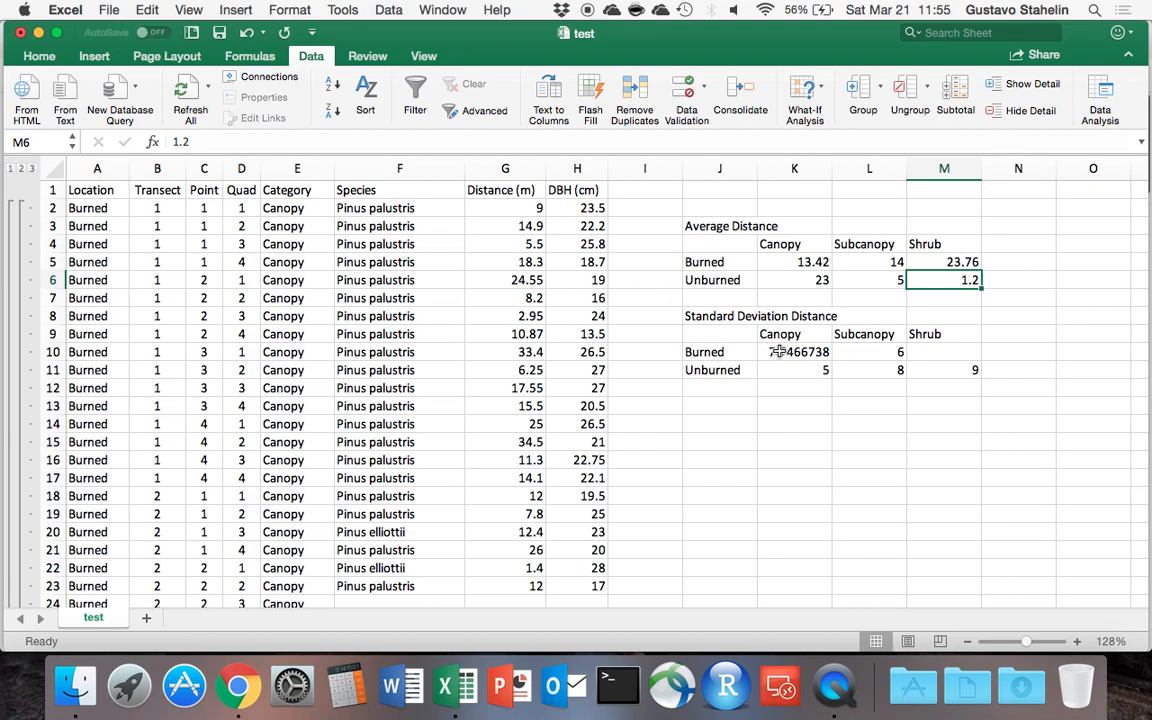
- Add StdDev subtotals for Distance (m) and DBH (cm) at each change in Category, without replacing the current subtotals
click(145, 206)
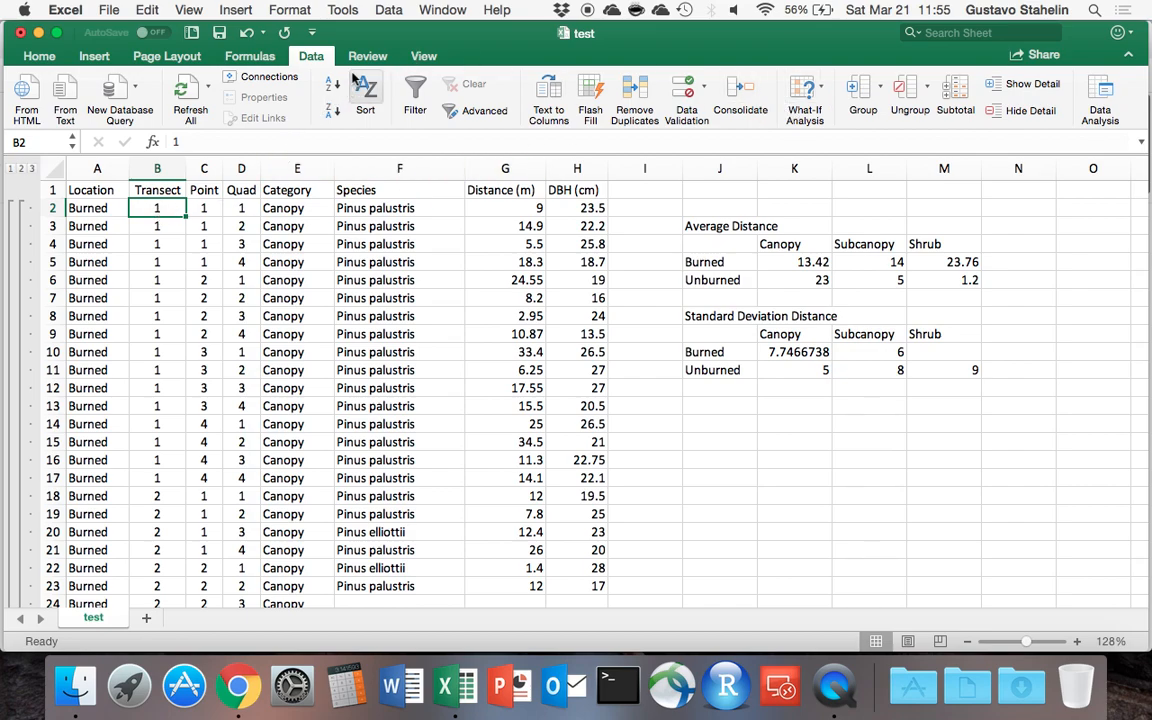
click(955, 95)
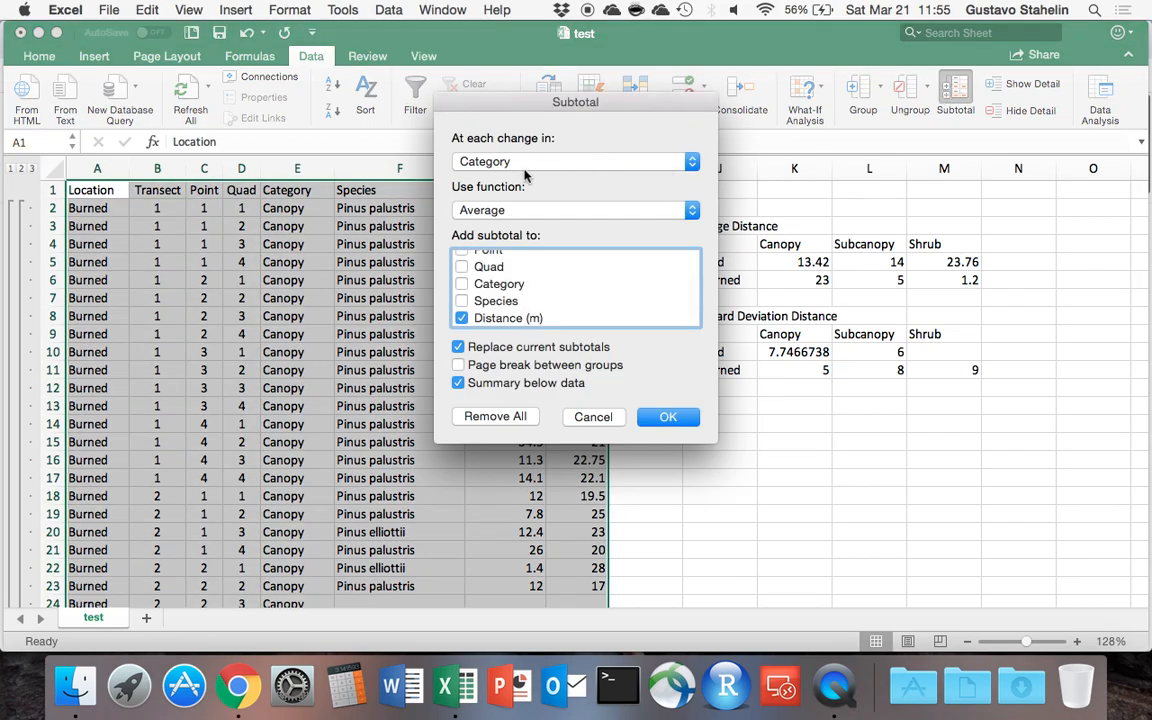
click(528, 212)
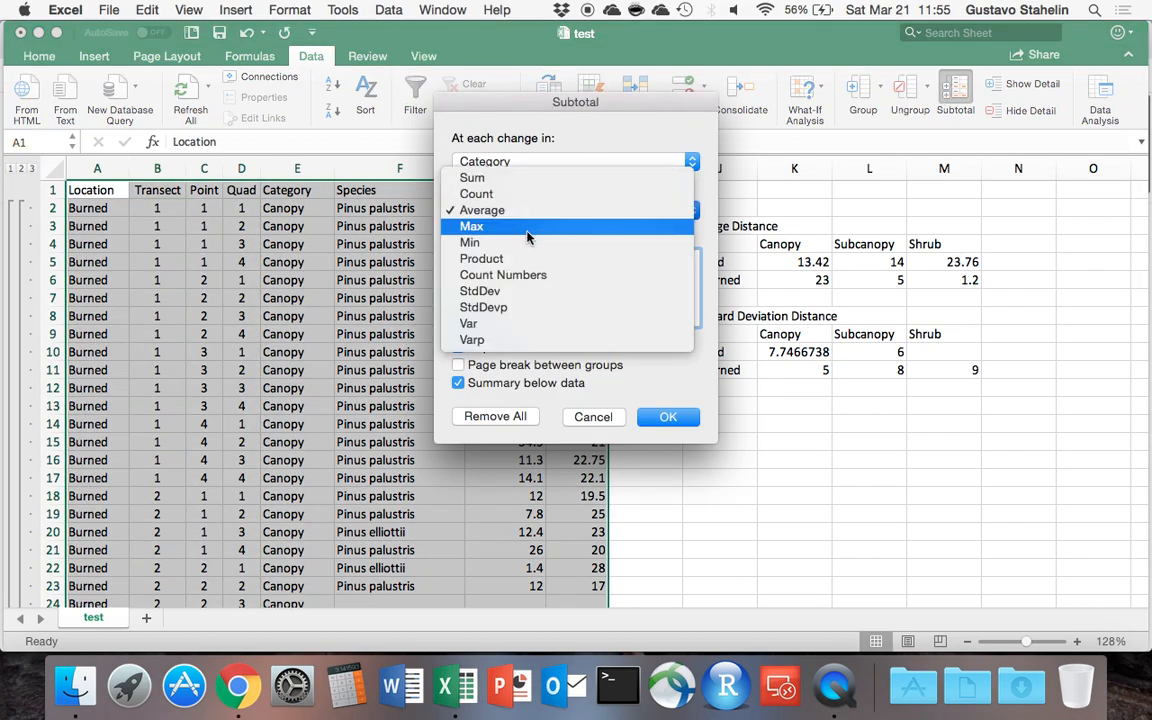
click(525, 291)
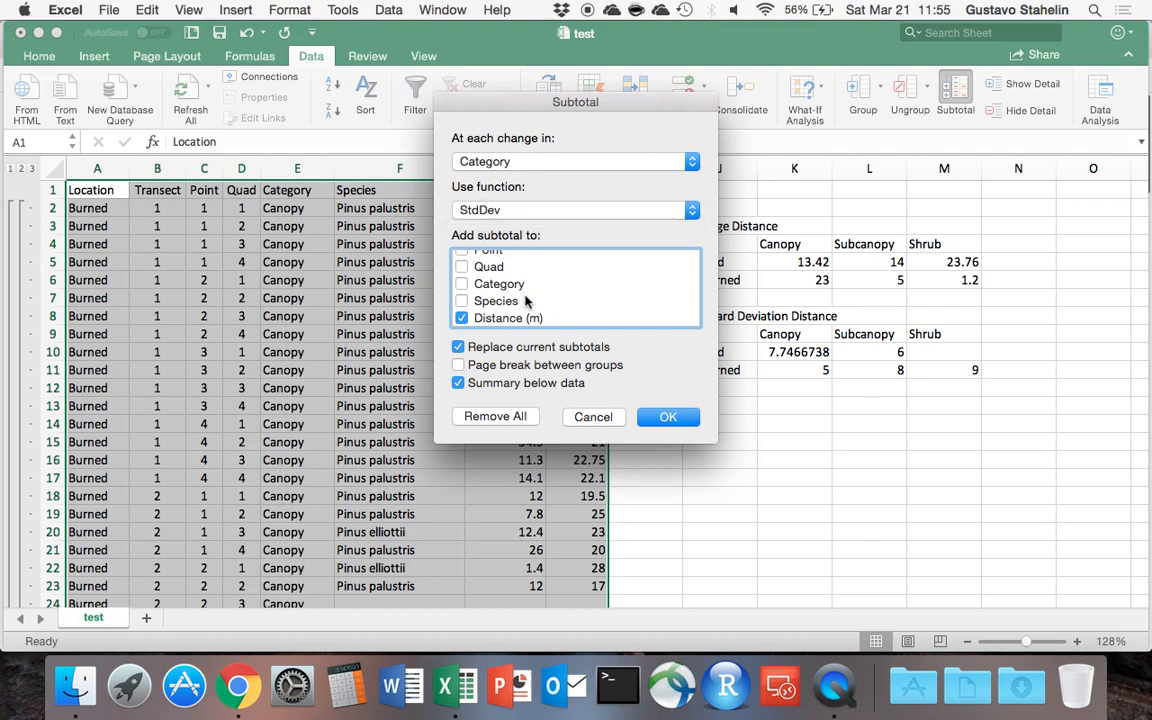
scroll(530, 302, up, 3)
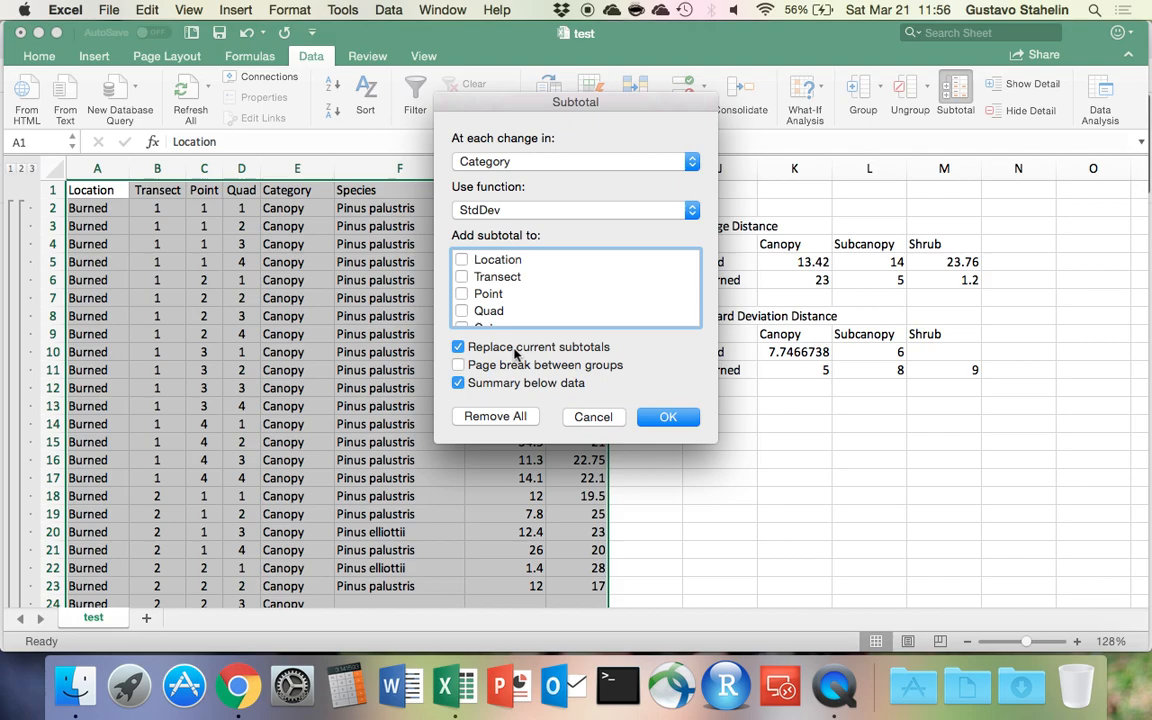
click(458, 347)
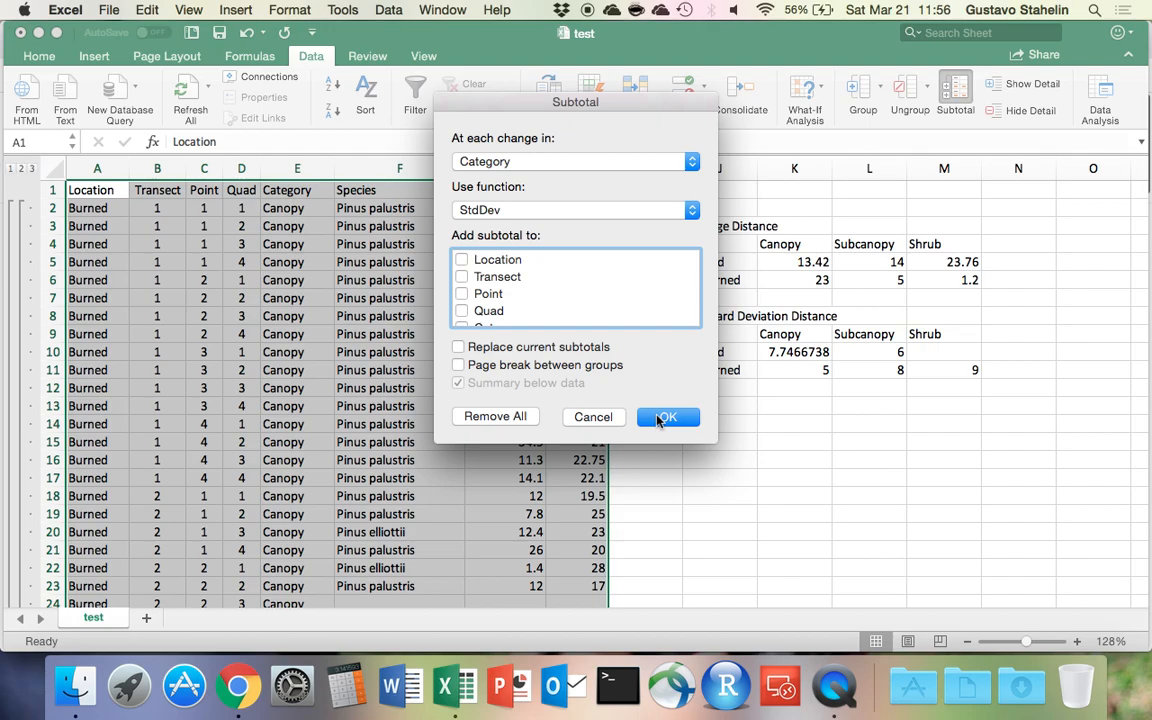
scroll(543, 280, down, 4)
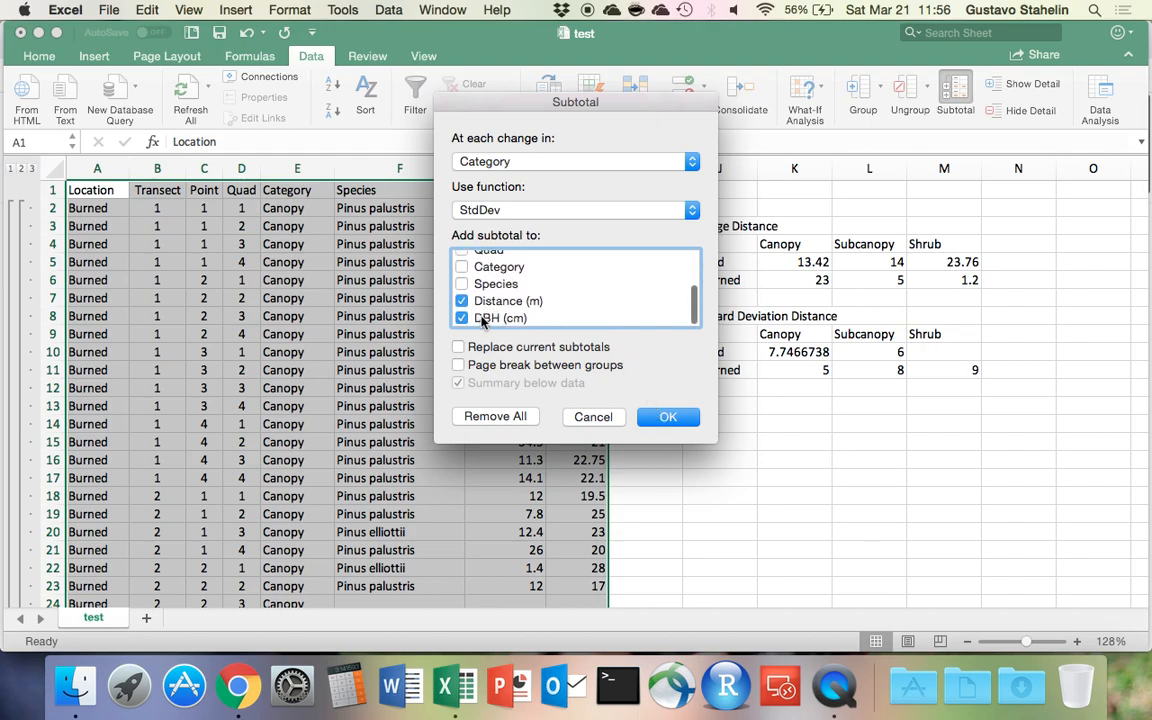
click(667, 417)
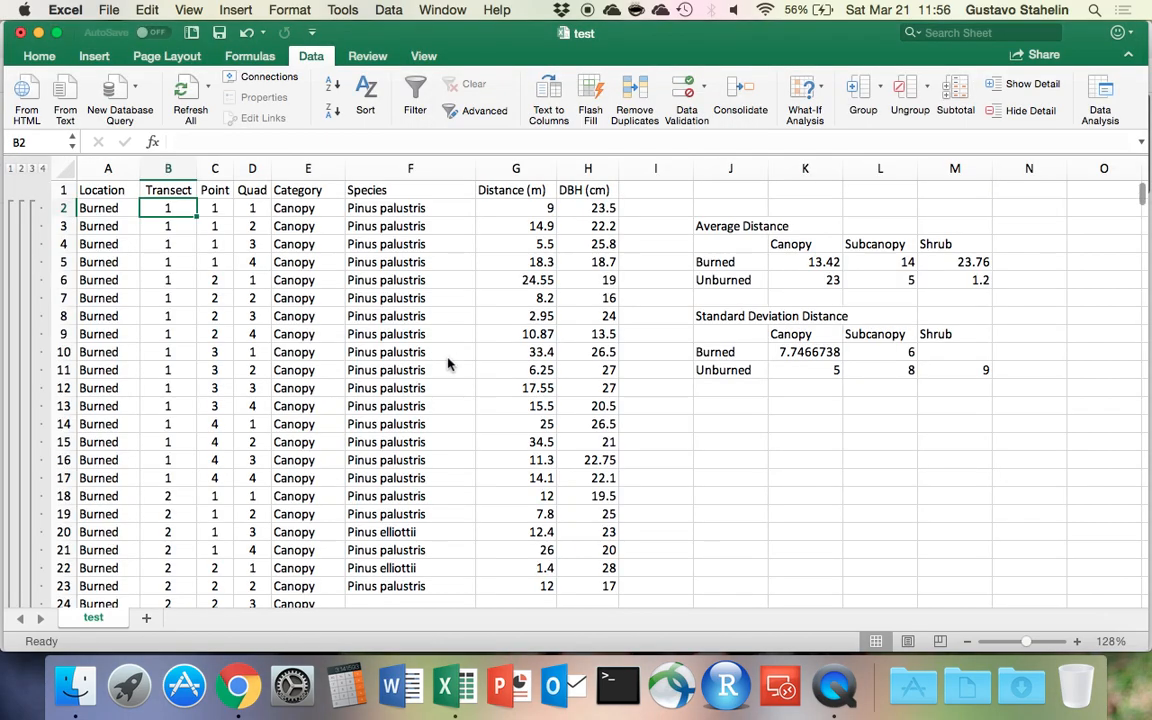
- Inspect the Distance and DBH subtotals in the burned Canopy StdDev and Canopy Average rows
click(380, 335)
scroll(380, 335, down, 15)
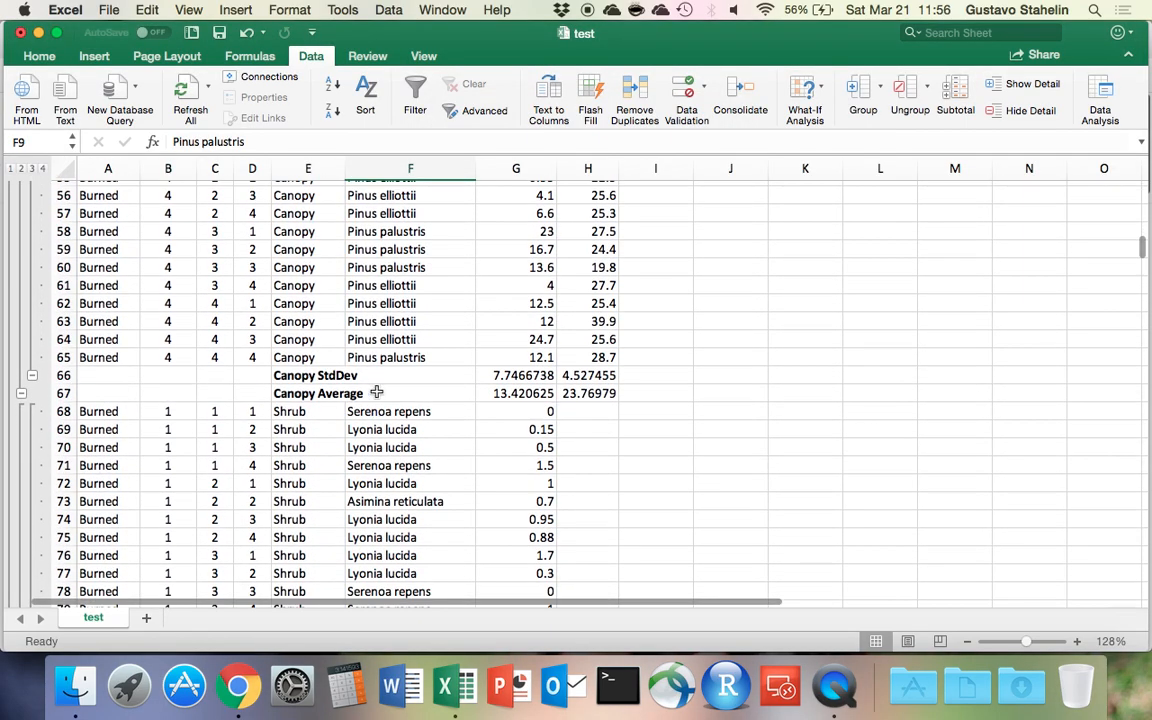
click(508, 392)
click(573, 396)
click(520, 375)
click(565, 375)
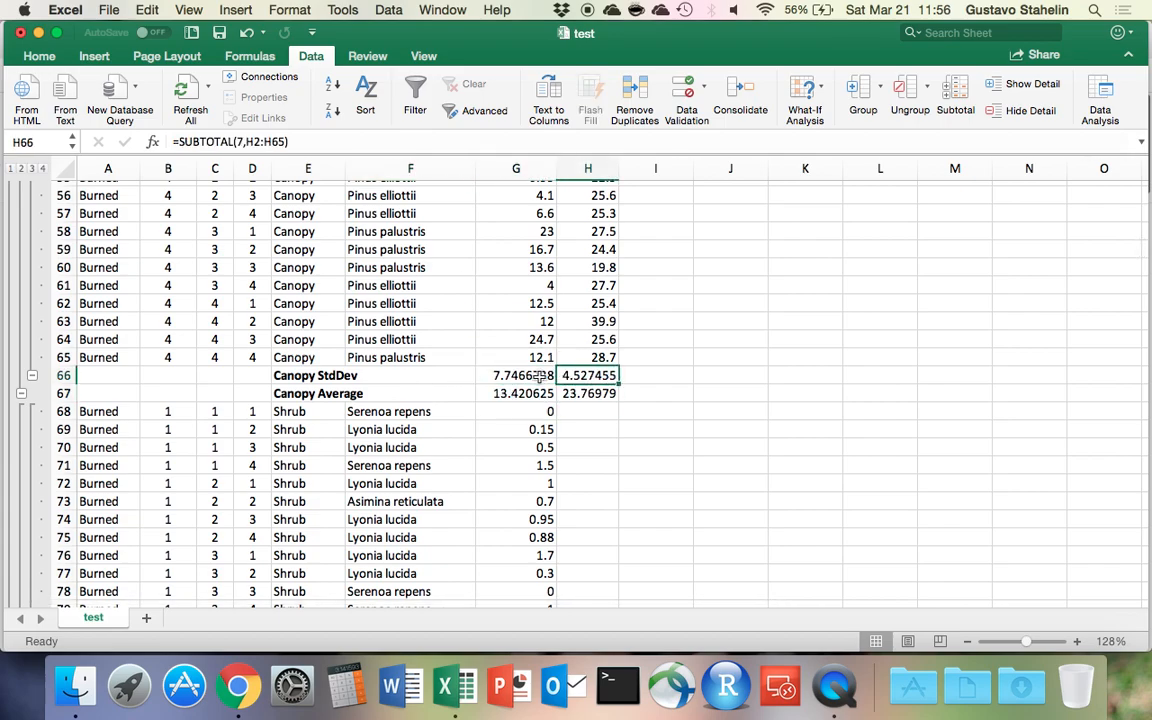
- Review the Average Distance and Standard Deviation Distance tables together and select the Burned Canopy average
scroll(540, 375, up, 15)
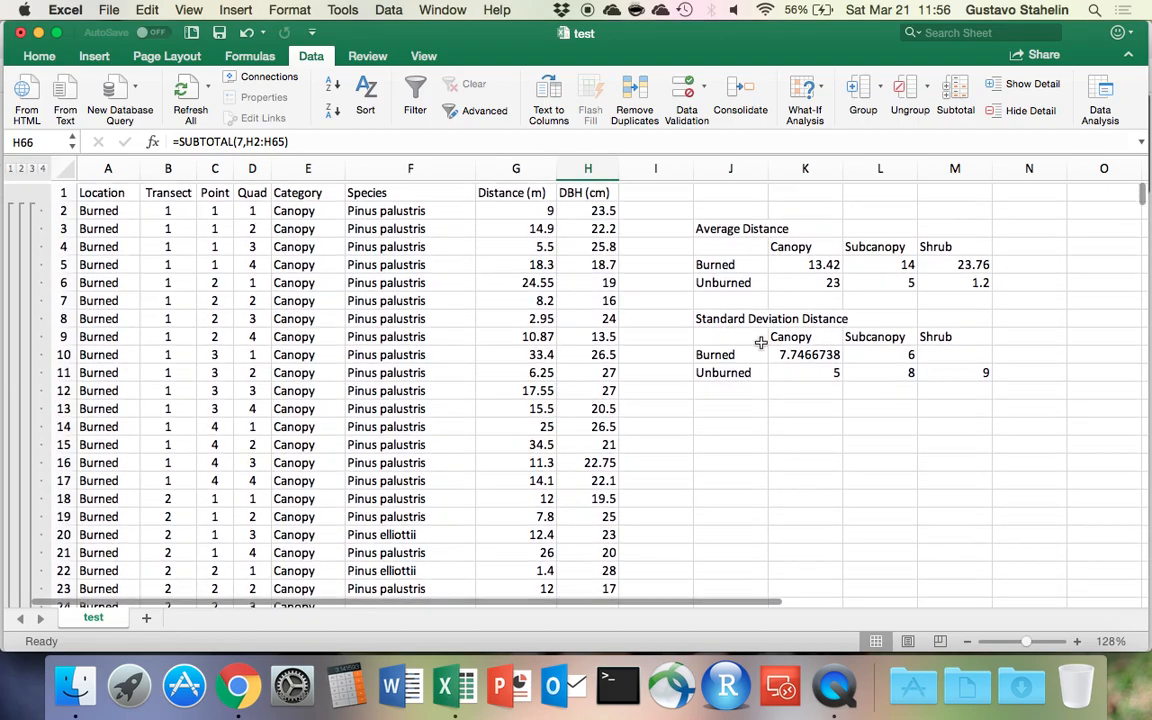
drag(705, 226, 952, 376)
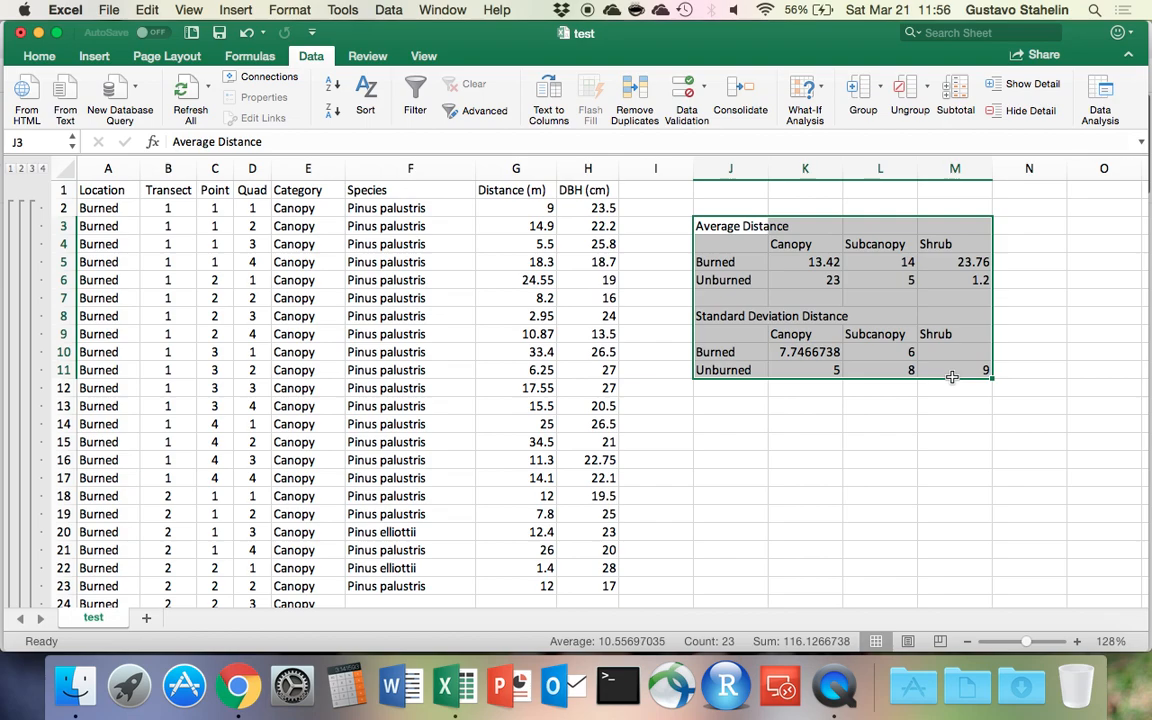
click(822, 263)
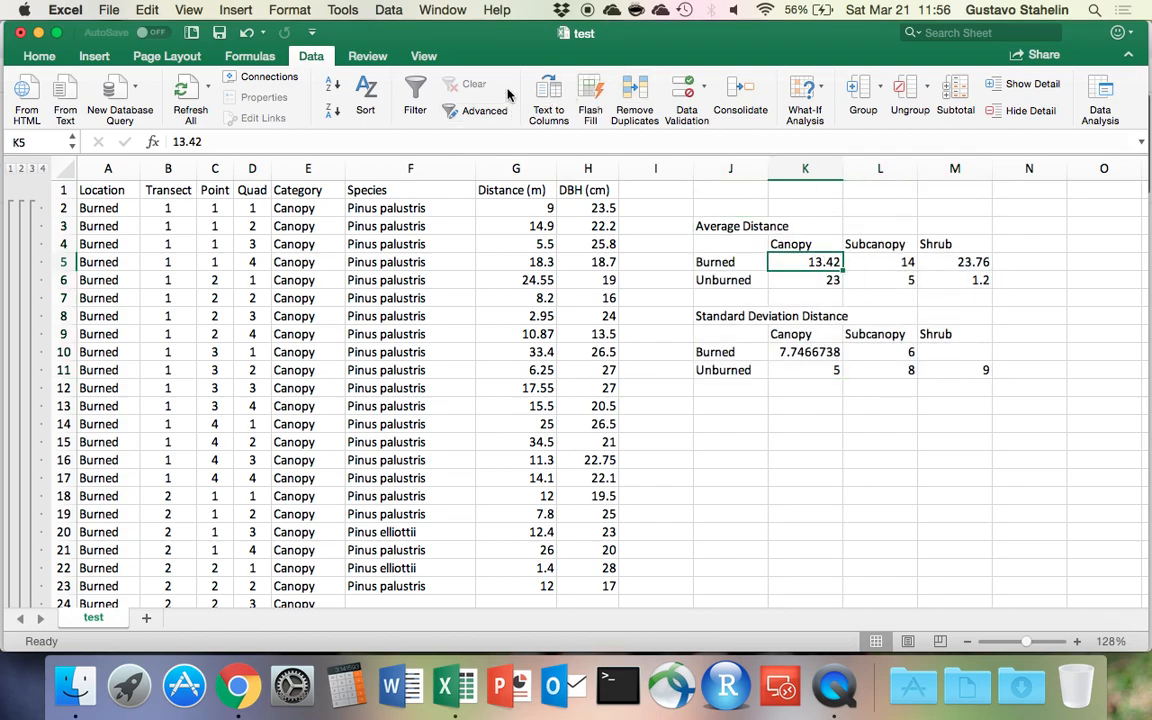